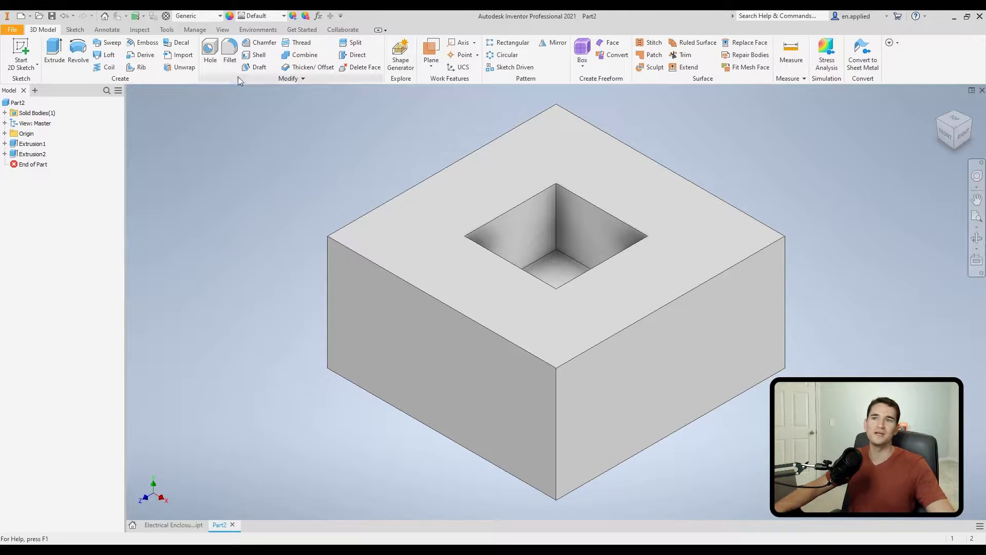
Step: Start the Fillet command and review its face and full-round fillet modes before returning to edge fillets
{"action": "left_click", "coordinate": [231, 55]}
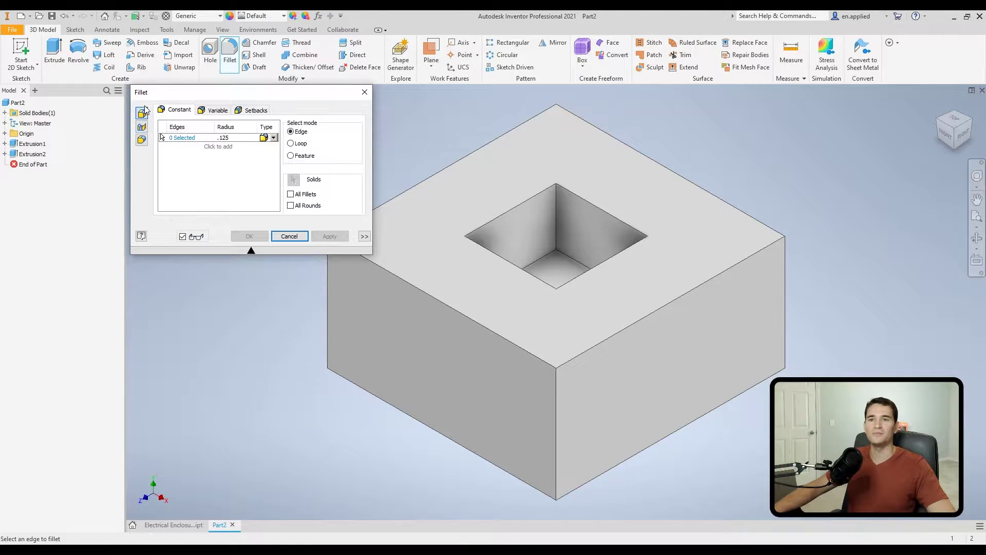
{"action": "left_click", "coordinate": [142, 128]}
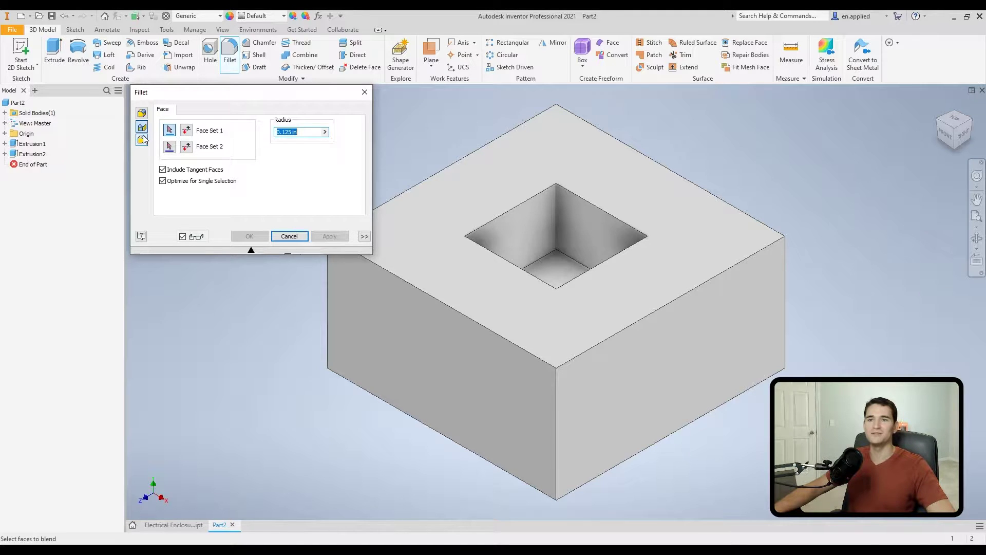
{"action": "left_click", "coordinate": [143, 141]}
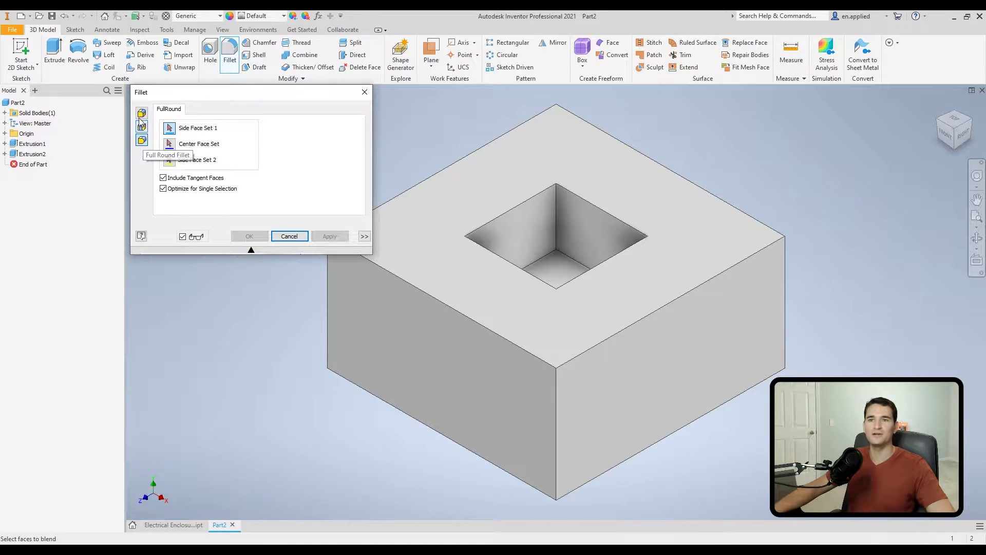
{"action": "left_click", "coordinate": [142, 113]}
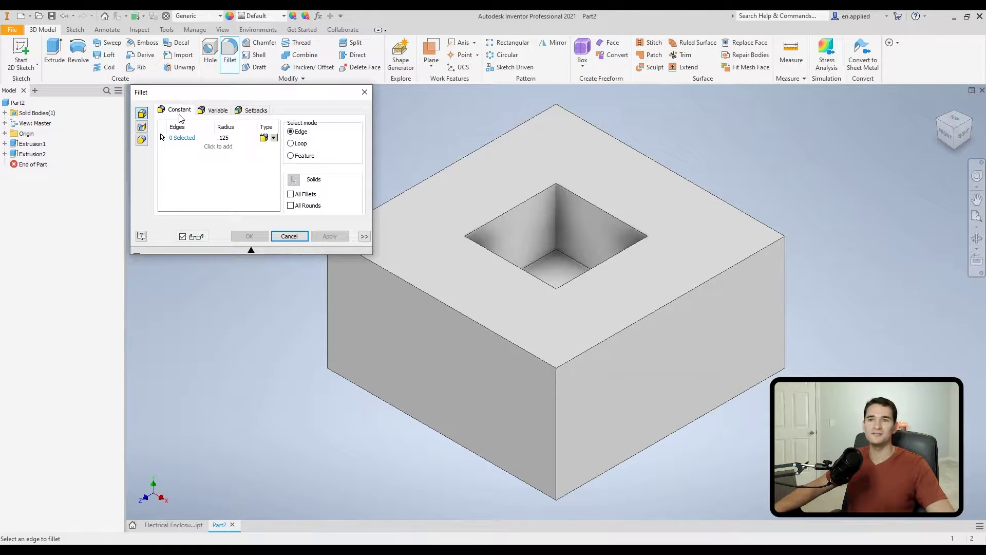
Step: Preview a constant fillet on the block's front-right top edge and set its radius to 0.063 in
{"action": "left_click", "coordinate": [626, 329]}
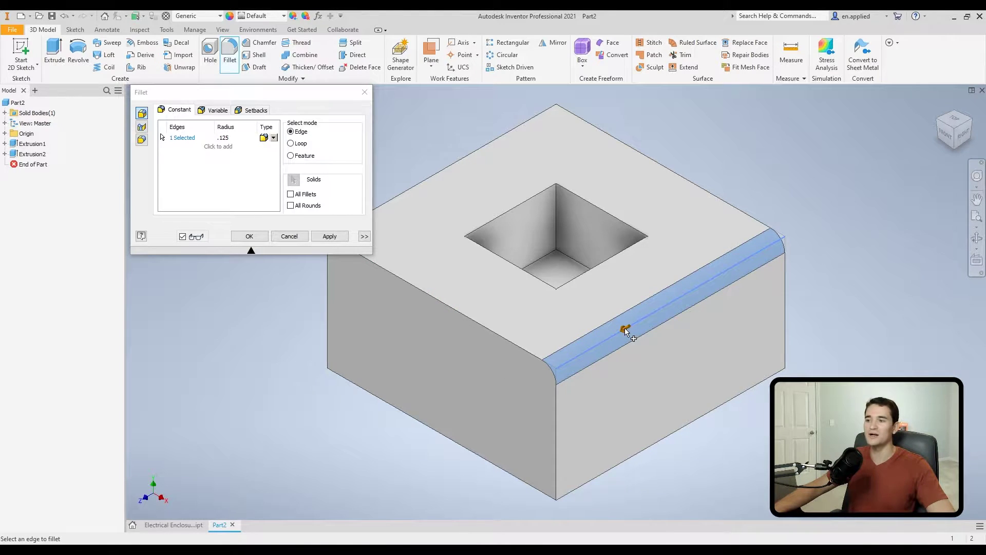
{"action": "mouse_move", "coordinate": [624, 329]}
{"action": "left_mouse_down"}
{"action": "mouse_move", "coordinate": [613, 340]}
{"action": "mouse_move", "coordinate": [621, 331]}
{"action": "left_mouse_up"}
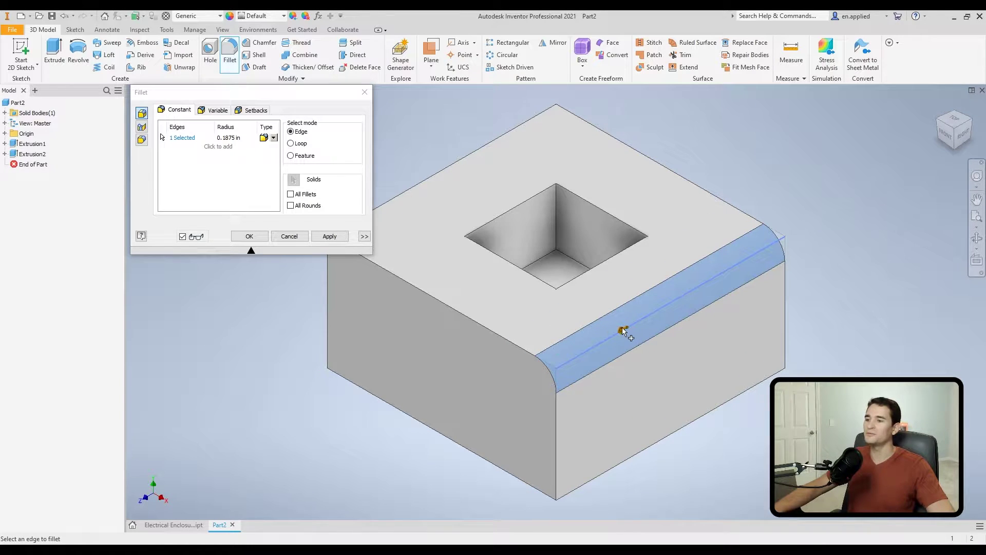
{"action": "left_click", "coordinate": [229, 137]}
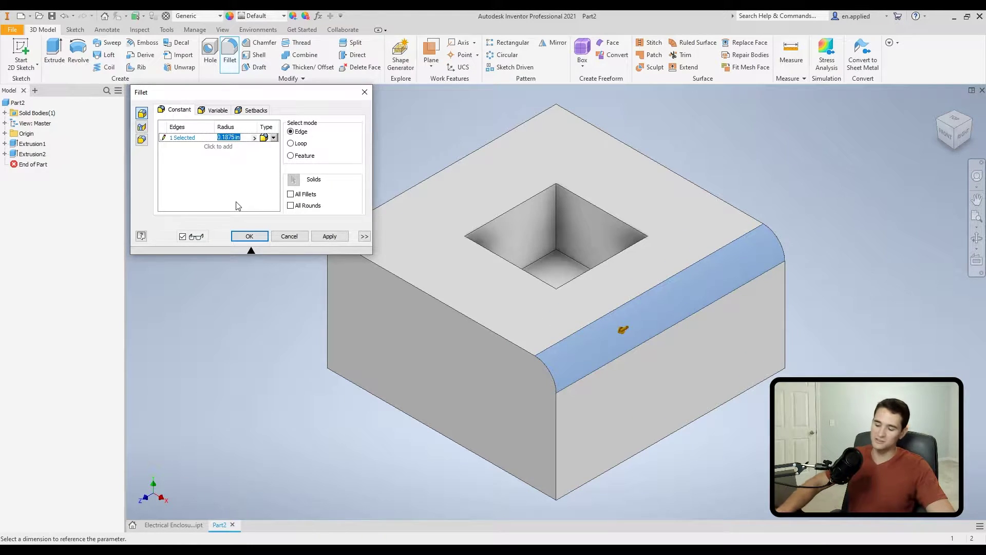
{"action": "type", "text": ".063"}
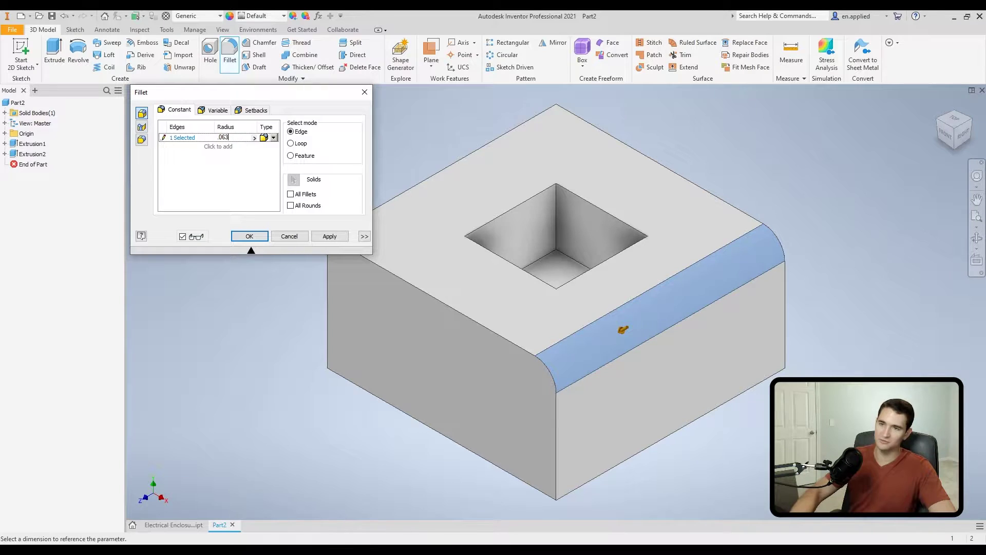
{"action": "key", "text": "Return"}
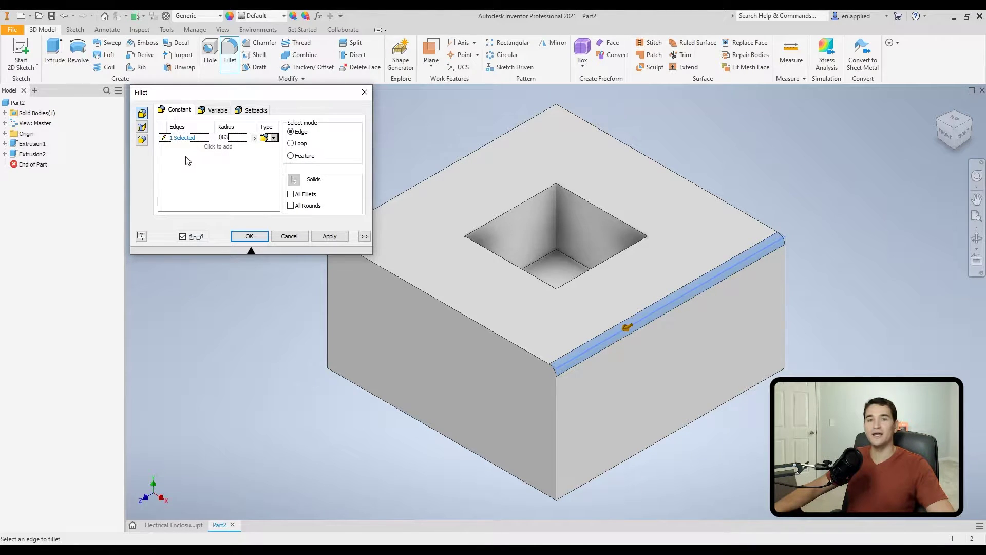
{"action": "left_click", "coordinate": [174, 139]}
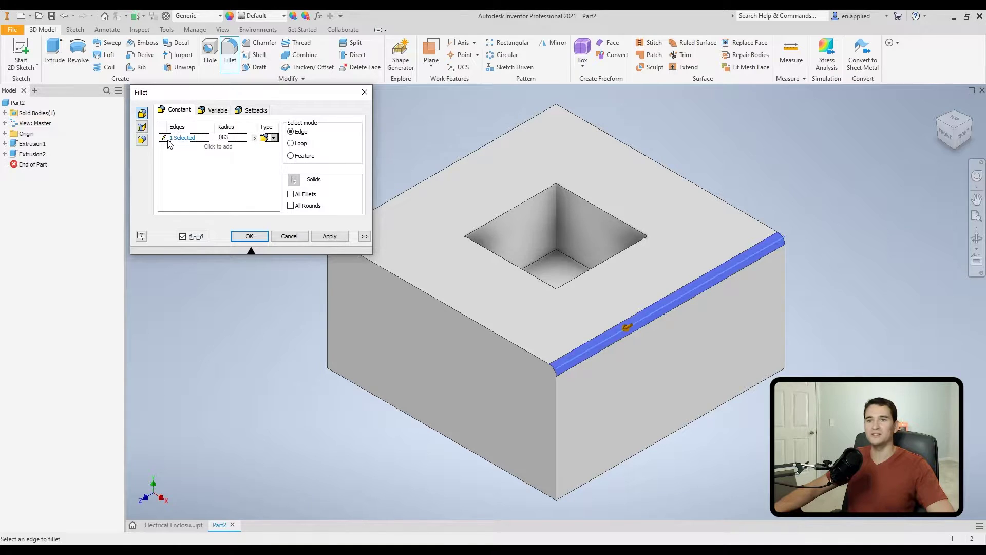
{"action": "left_click", "coordinate": [163, 136]}
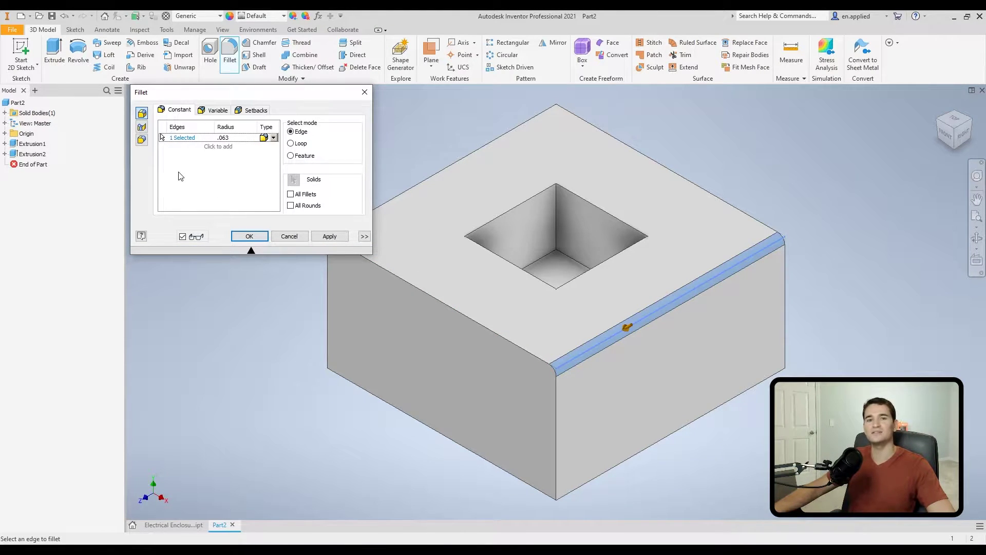
Step: Add the front-left top edge, the front vertical corner edge and the pocket's rear vertical edge to the fillet set
{"action": "left_click", "coordinate": [463, 317]}
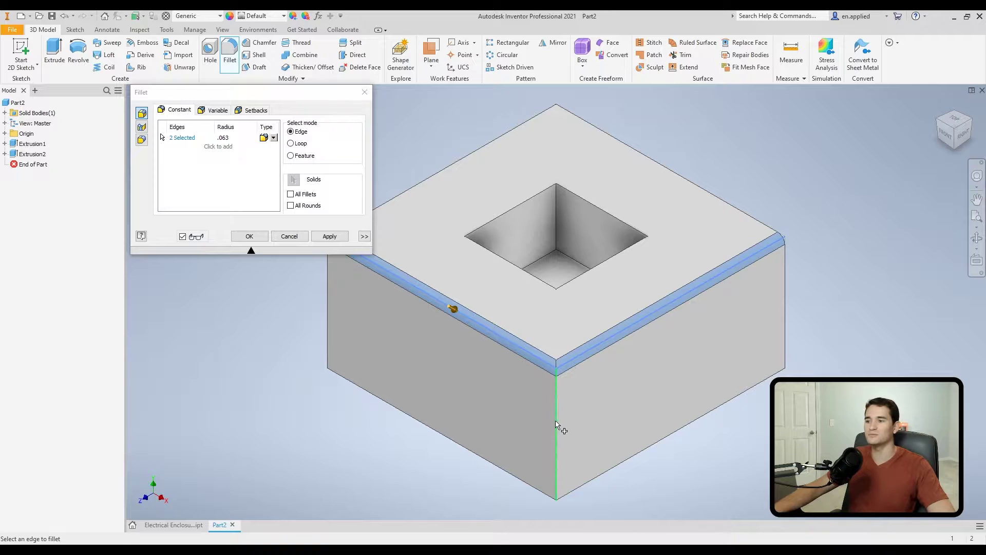
{"action": "left_click", "coordinate": [557, 425]}
{"action": "left_click", "coordinate": [557, 223]}
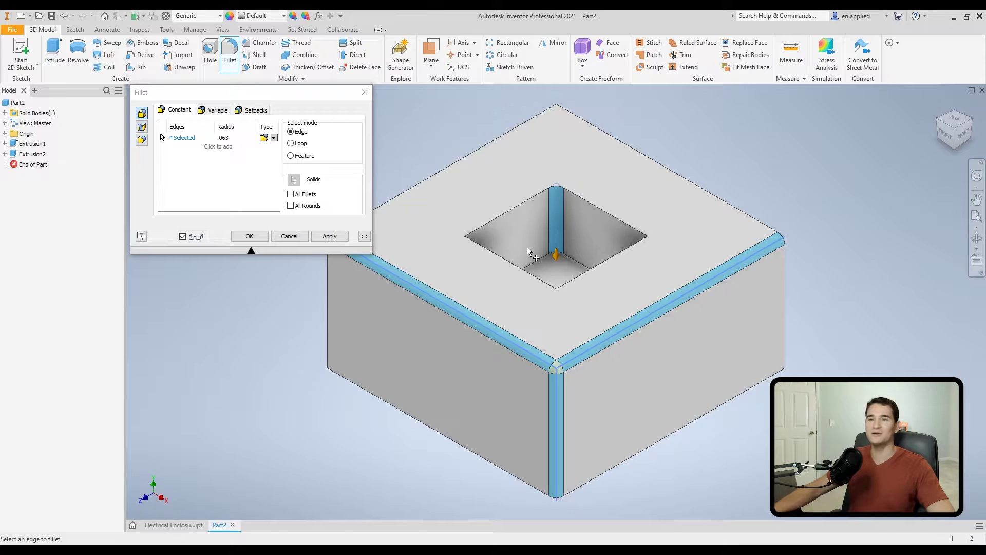
Step: Try a second edge set on the two rear top edges with a radius of about 0.3755 in, and cancel the fillet
{"action": "left_click", "coordinate": [219, 147]}
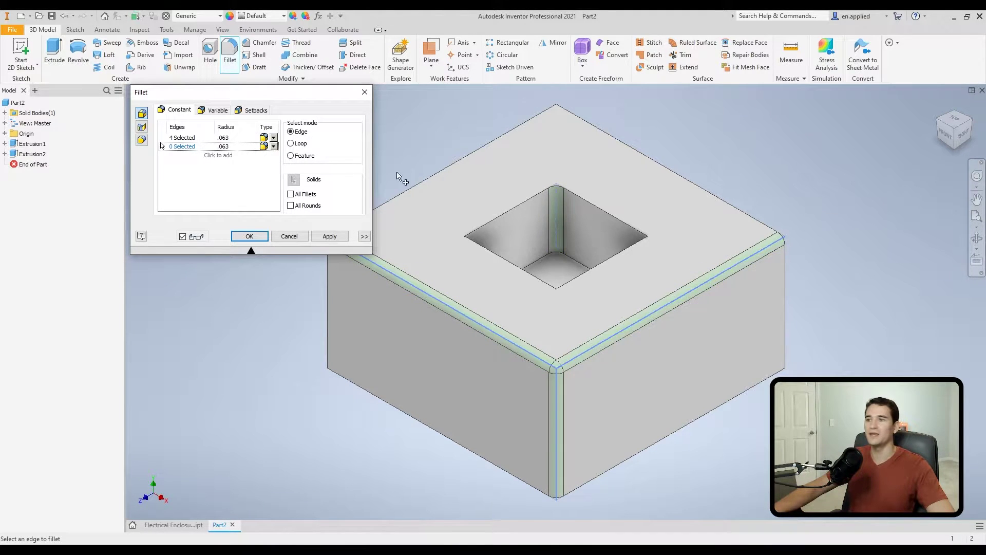
{"action": "left_click", "coordinate": [658, 165]}
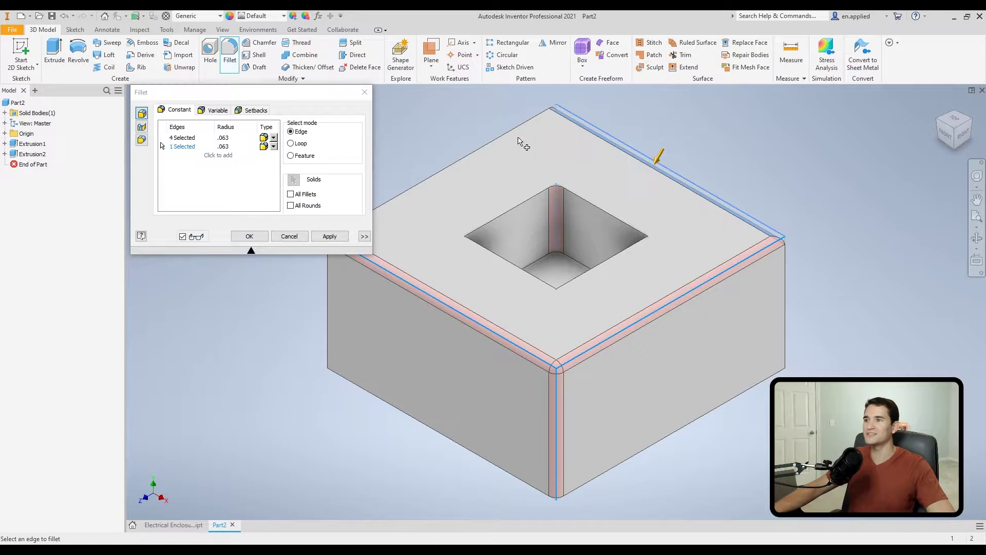
{"action": "left_click", "coordinate": [488, 143]}
{"action": "left_click_drag", "start_coordinate": [488, 143], "coordinate": [497, 156]}
{"action": "middle_click_drag", "start_coordinate": [578, 266], "coordinate": [600, 341], "text": "shift"}
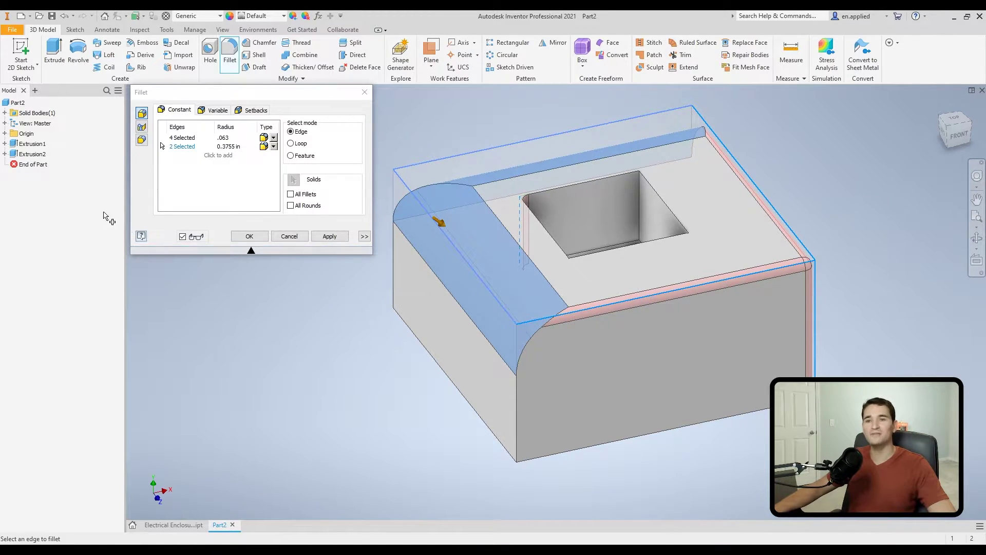
{"action": "left_click", "coordinate": [284, 237]}
Step: Preview a 0.125 in constant fillet on the block's four outer top edges, adding and deselecting a vertical pocket edge
{"action": "left_click", "coordinate": [229, 54]}
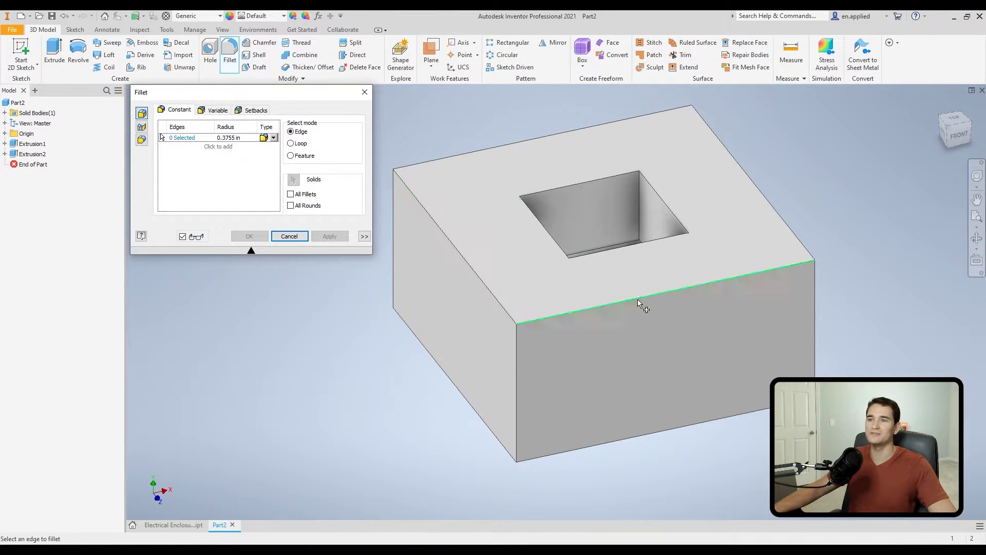
{"action": "left_click", "coordinate": [229, 137]}
{"action": "type", "text": ".125"}
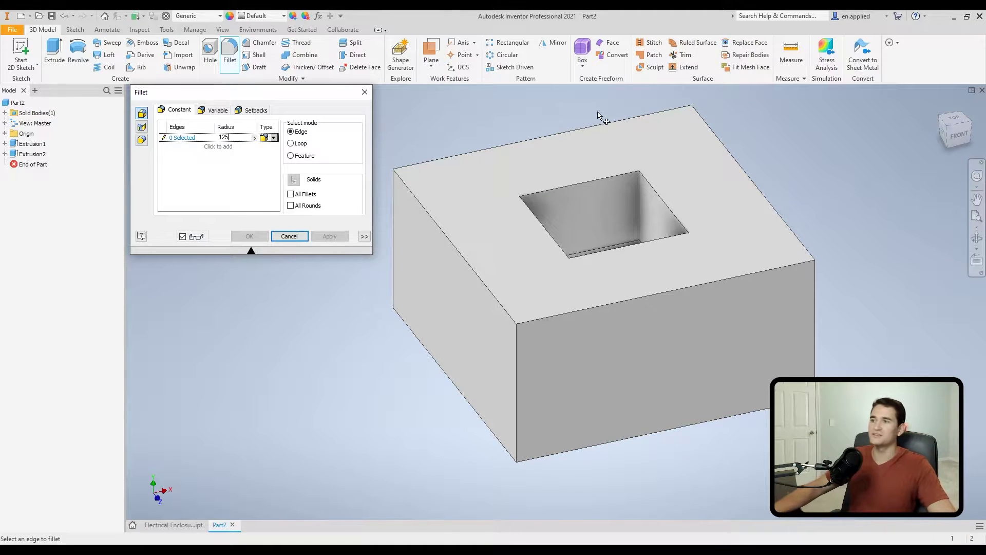
{"action": "left_click", "coordinate": [496, 299]}
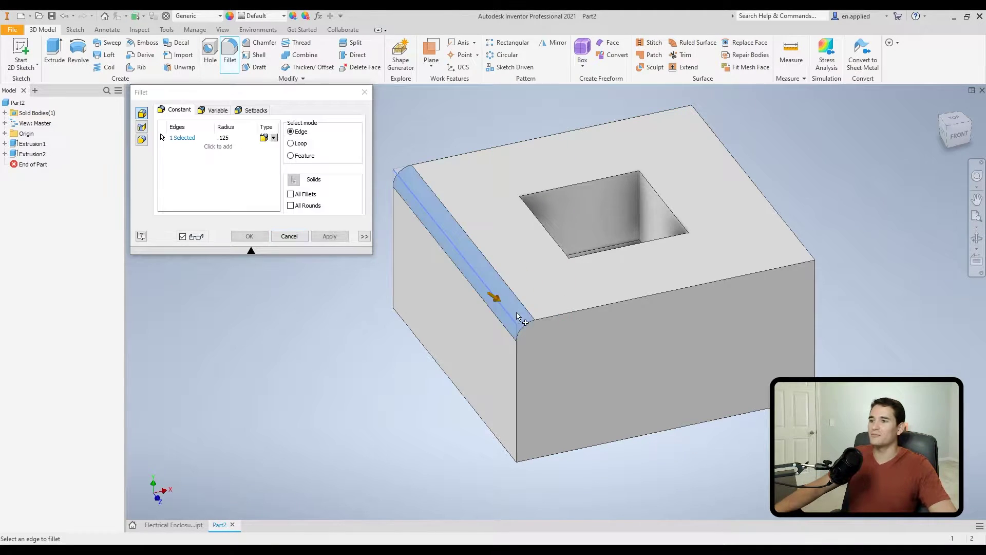
{"action": "left_click", "coordinate": [550, 318]}
{"action": "left_click", "coordinate": [796, 236]}
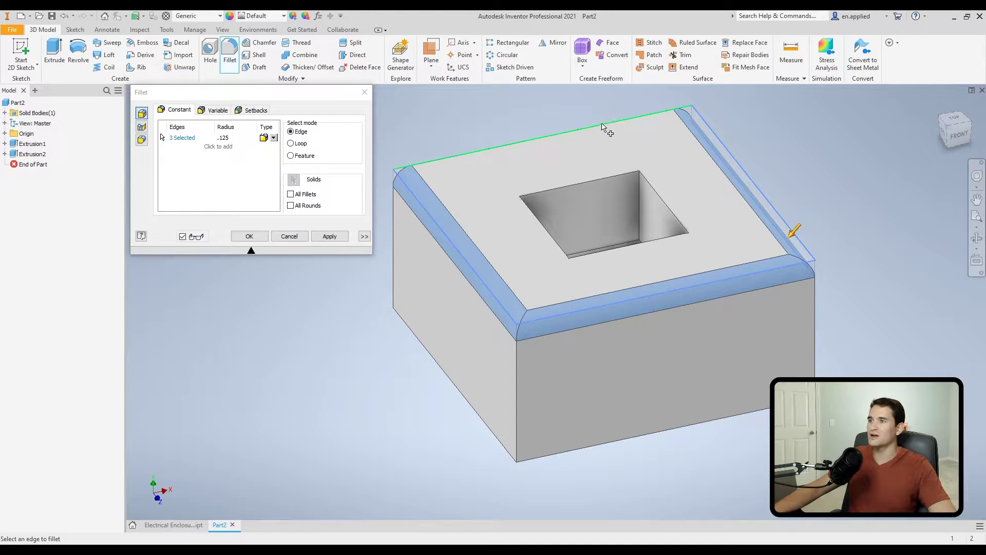
{"action": "left_click", "coordinate": [602, 126]}
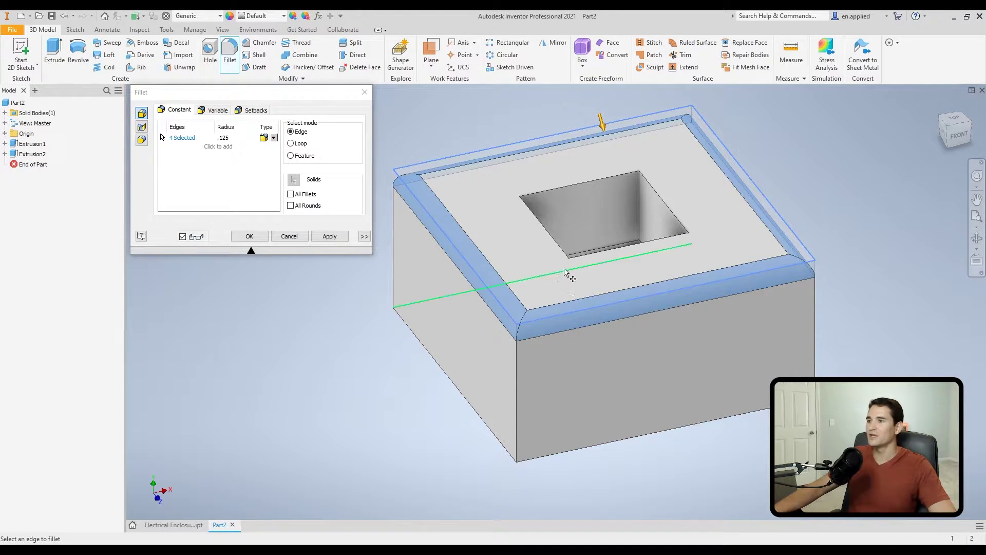
{"action": "left_click", "coordinate": [641, 206]}
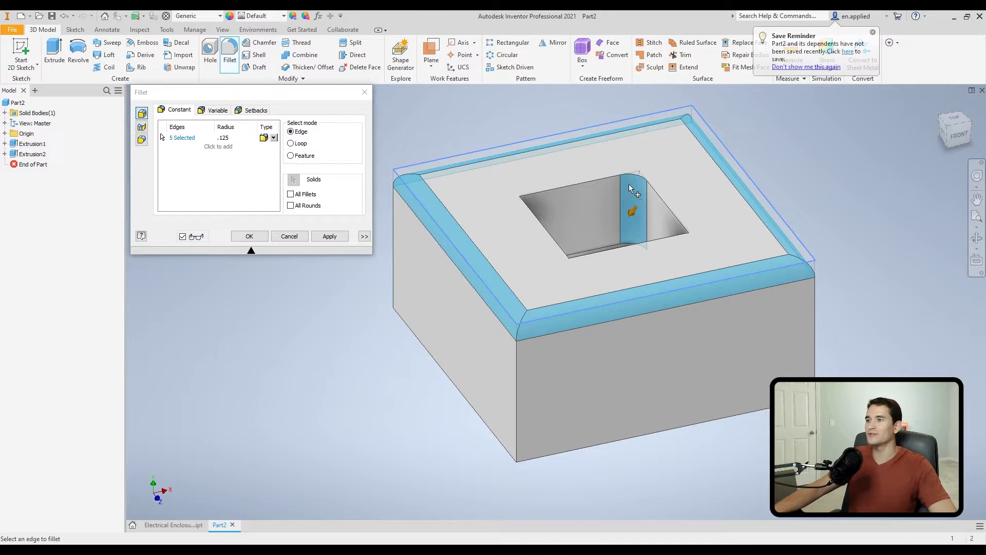
{"action": "left_click", "coordinate": [637, 200], "text": "ctrl"}
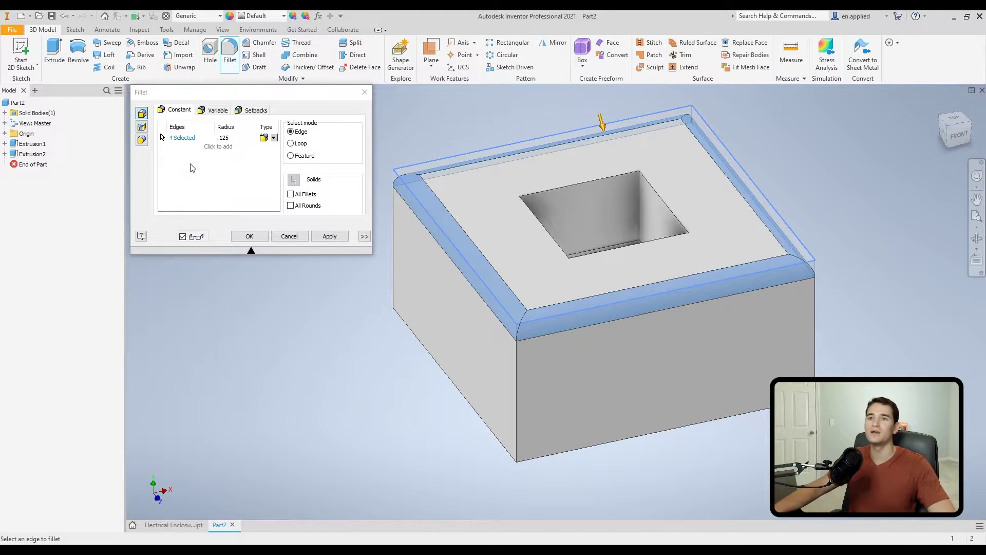
Step: Try the Smooth (G2) and inverted fillet types on the four top edges, and cancel the fillet
{"action": "left_click", "coordinate": [274, 138]}
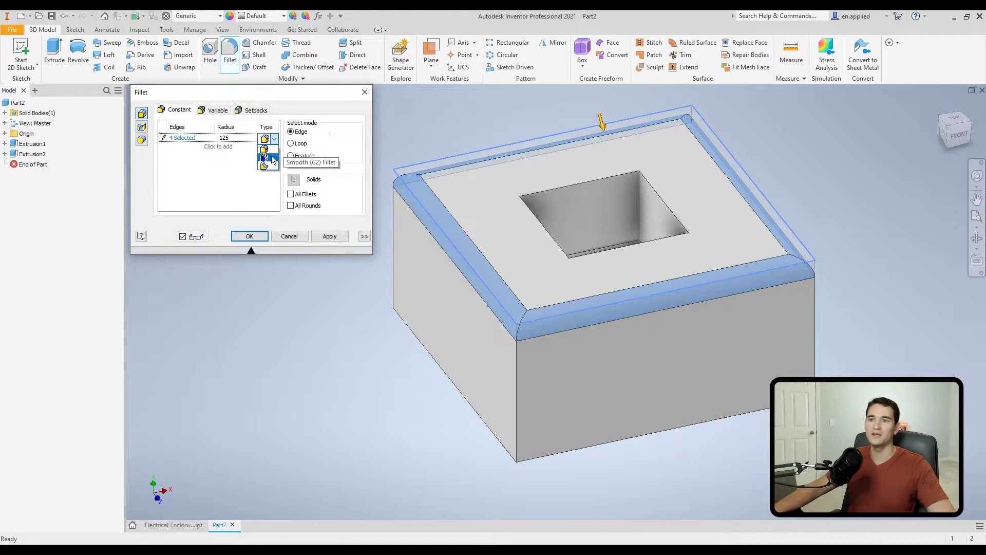
{"action": "left_click", "coordinate": [270, 160]}
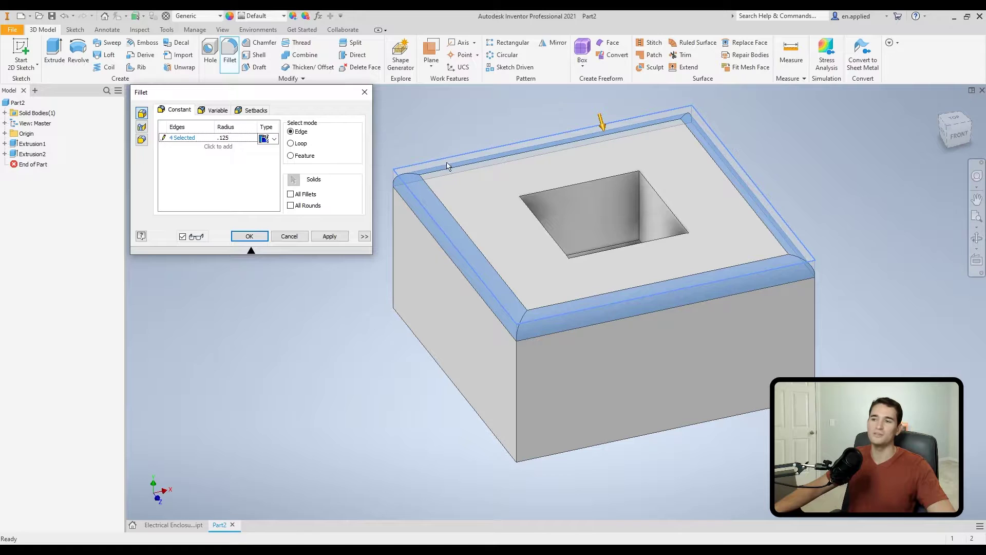
{"action": "left_click", "coordinate": [274, 138]}
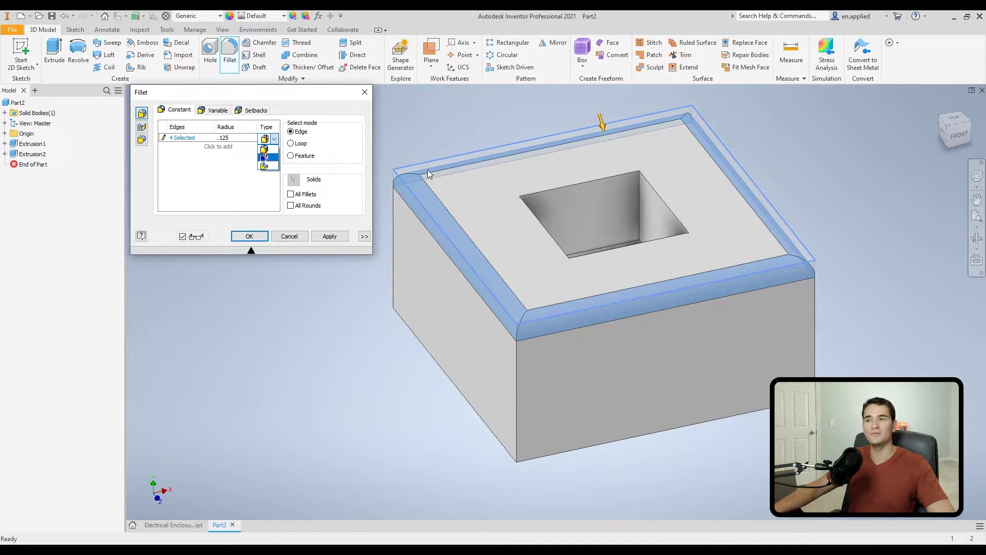
{"action": "left_click", "coordinate": [265, 166]}
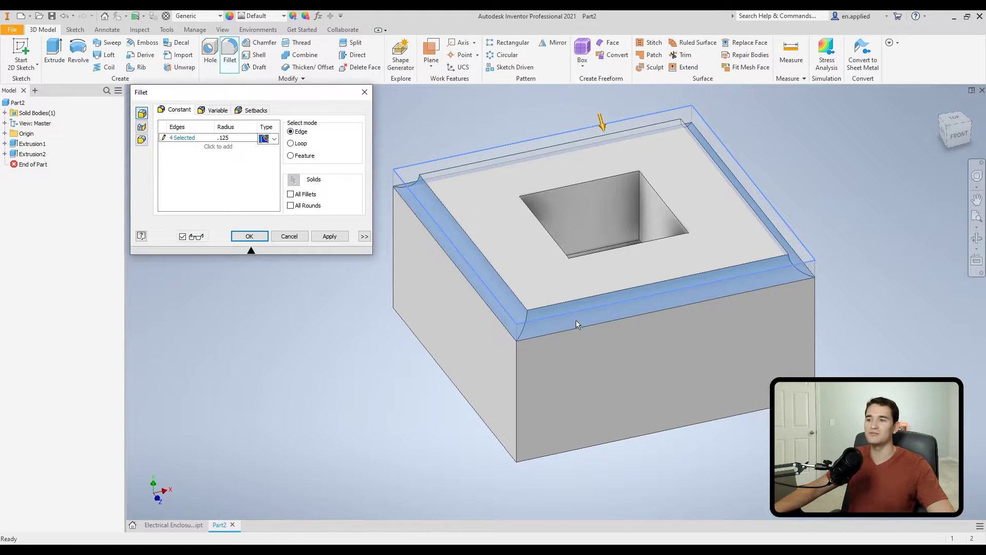
{"action": "middle_click_drag", "start_coordinate": [615, 357], "coordinate": [603, 291], "text": "shift"}
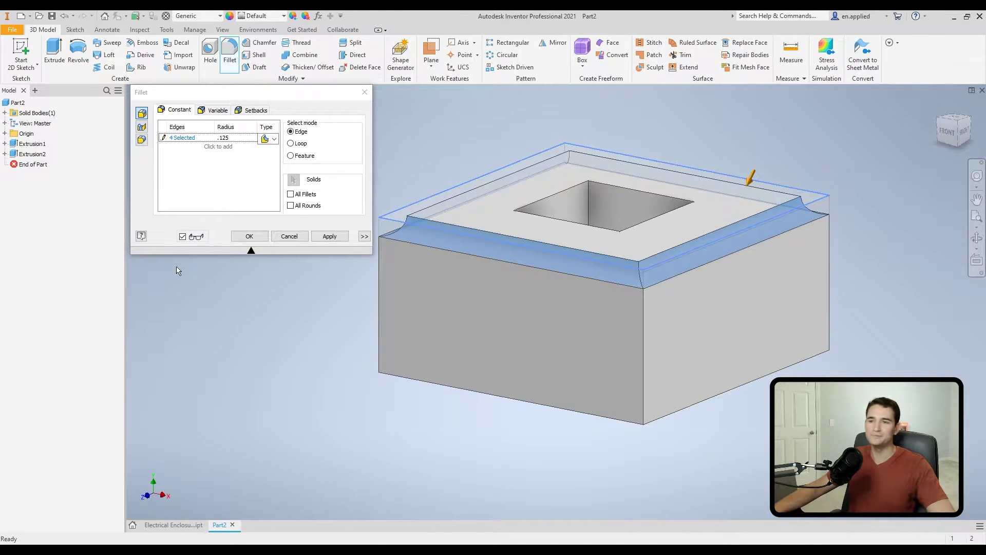
{"action": "middle_click_drag", "start_coordinate": [396, 308], "coordinate": [335, 247], "text": "shift"}
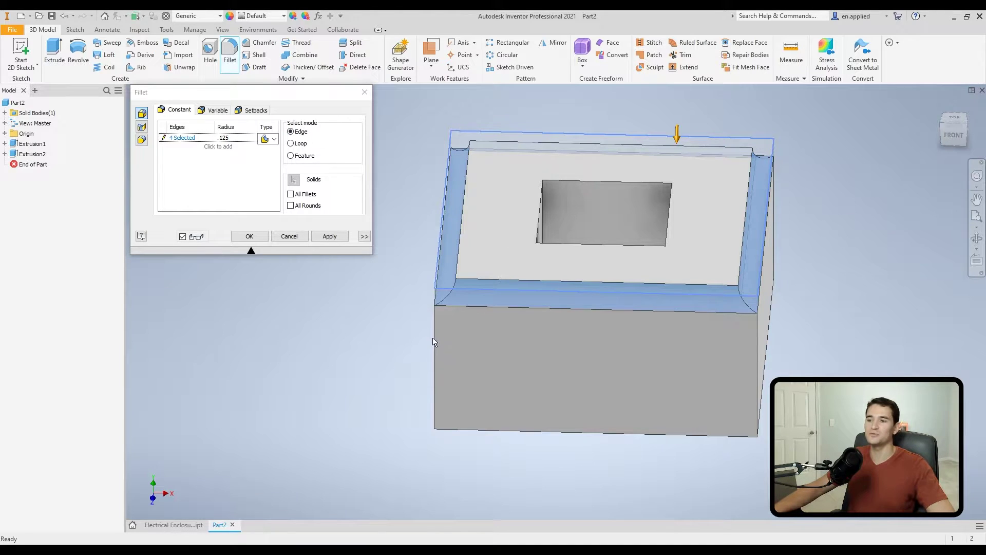
{"action": "left_click", "coordinate": [289, 236]}
Step: Try a 0.125 in fillet on the top face's outer boundary using the Loop select mode, and cancel it
{"action": "left_click", "coordinate": [230, 54]}
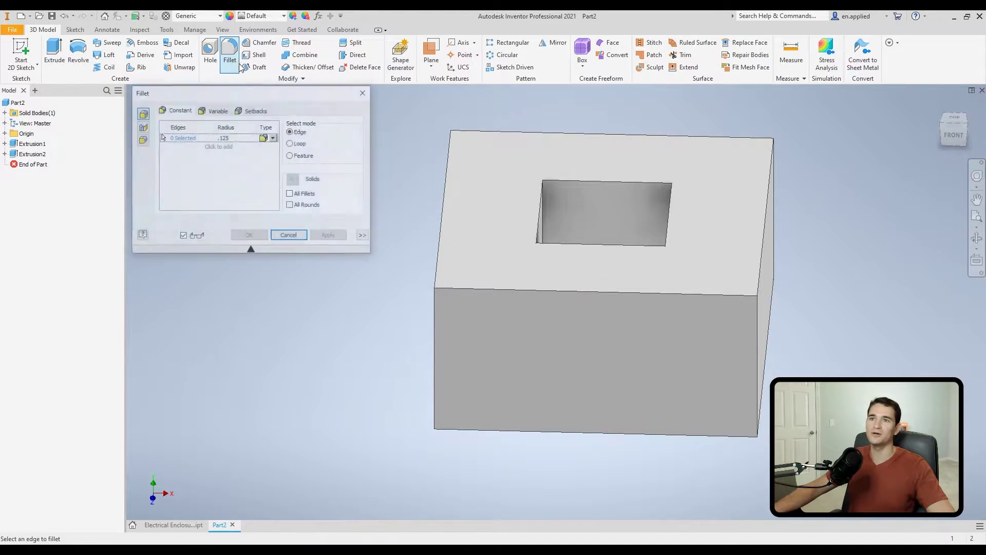
{"action": "middle_click_drag", "start_coordinate": [568, 258], "coordinate": [565, 214]}
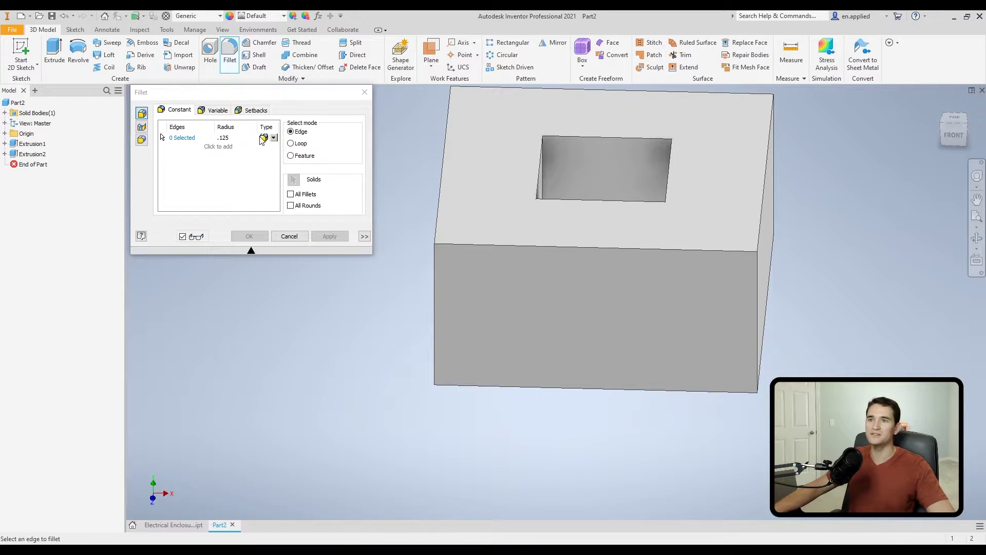
{"action": "left_click", "coordinate": [291, 144]}
{"action": "middle_click_drag", "start_coordinate": [391, 267], "coordinate": [383, 284]}
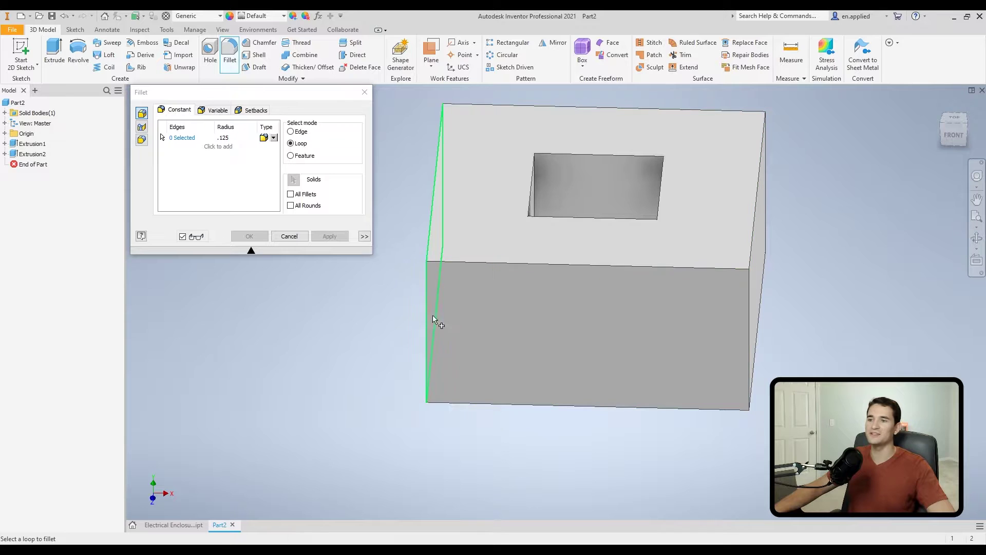
{"action": "left_click", "coordinate": [556, 264]}
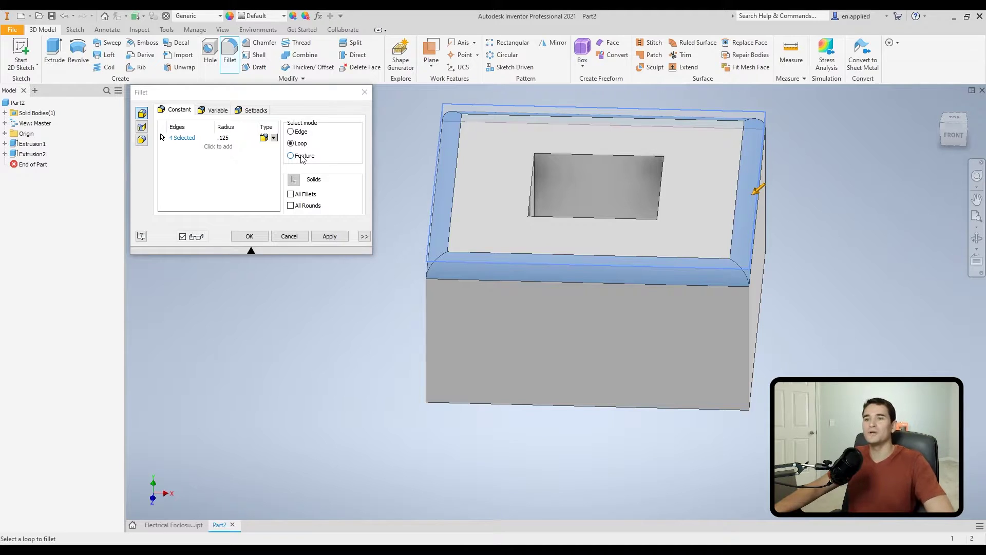
{"action": "left_click", "coordinate": [297, 238]}
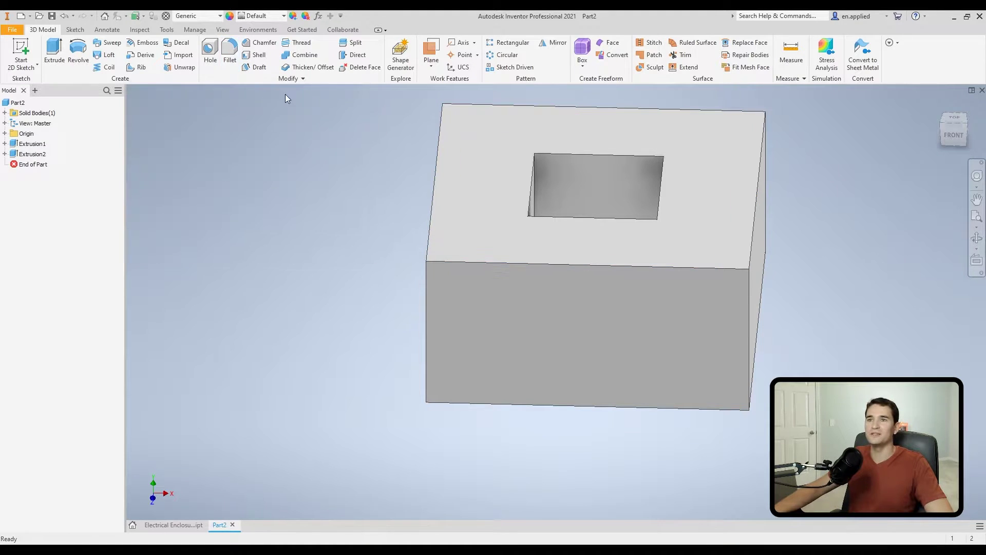
Step: Try a 0.125 in fillet on the pocket cut using the Feature select mode, and cancel it
{"action": "left_click", "coordinate": [230, 52]}
{"action": "middle_click_drag", "start_coordinate": [595, 231], "coordinate": [567, 264]}
{"action": "left_click", "coordinate": [291, 156]}
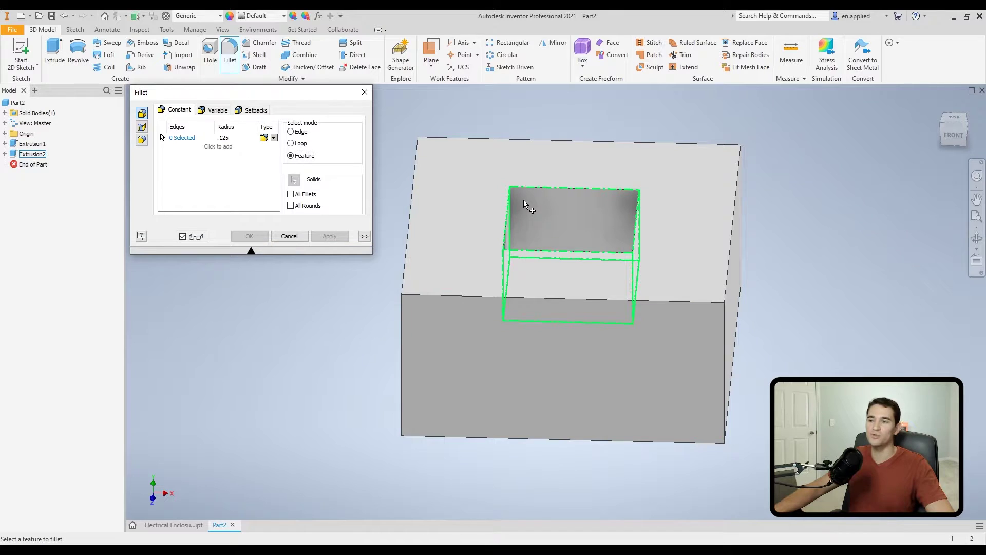
{"action": "middle_click_drag", "start_coordinate": [467, 307], "coordinate": [542, 262], "text": "shift"}
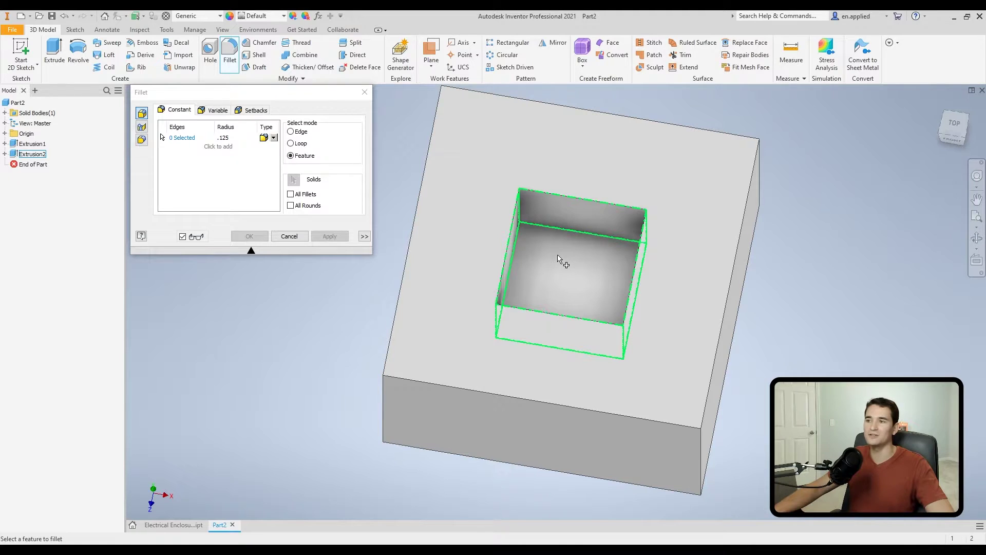
{"action": "left_click", "coordinate": [32, 154]}
{"action": "middle_click_drag", "start_coordinate": [442, 394], "coordinate": [463, 379], "text": "shift"}
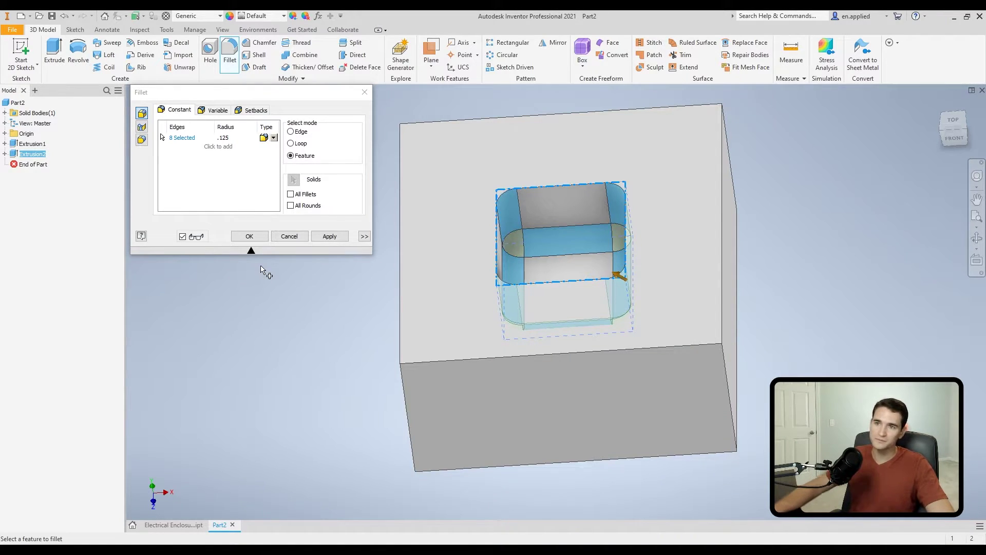
{"action": "left_click", "coordinate": [289, 236]}
Step: Preview a 0.125 in fillet on the pocket's inside edges with the All Fillets option, and clear the option
{"action": "left_click", "coordinate": [228, 61]}
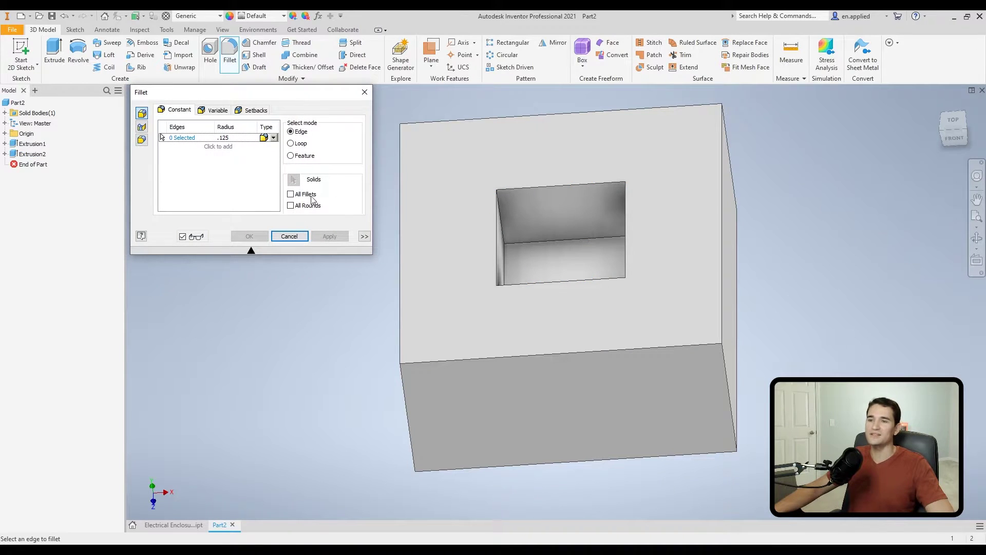
{"action": "middle_click_drag", "start_coordinate": [474, 202], "coordinate": [413, 272], "text": "shift"}
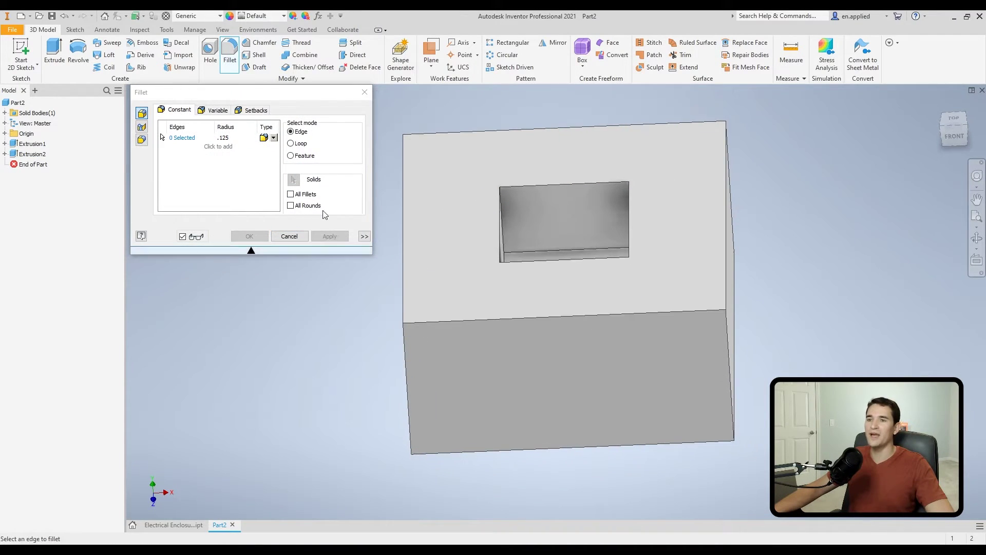
{"action": "left_click", "coordinate": [291, 195]}
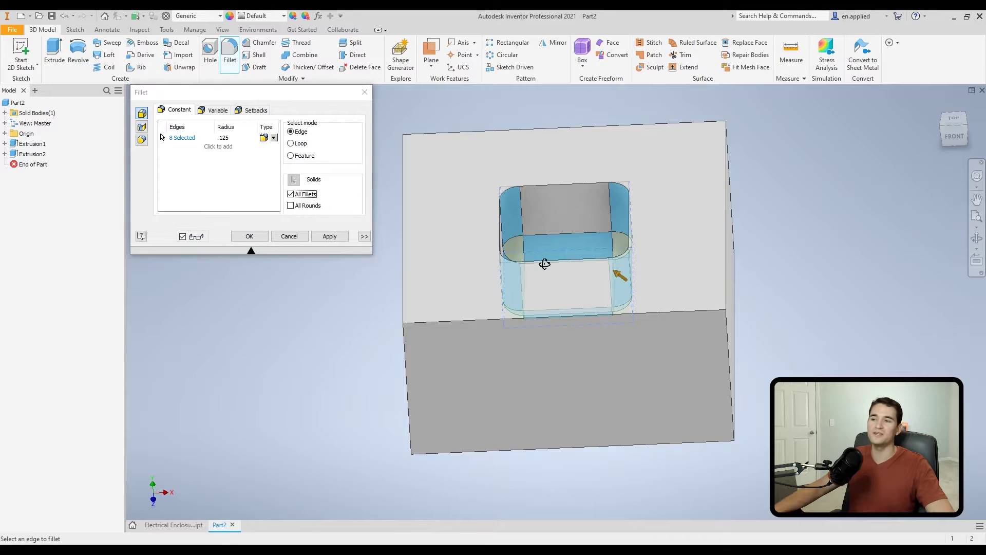
{"action": "key", "text": "F6"}
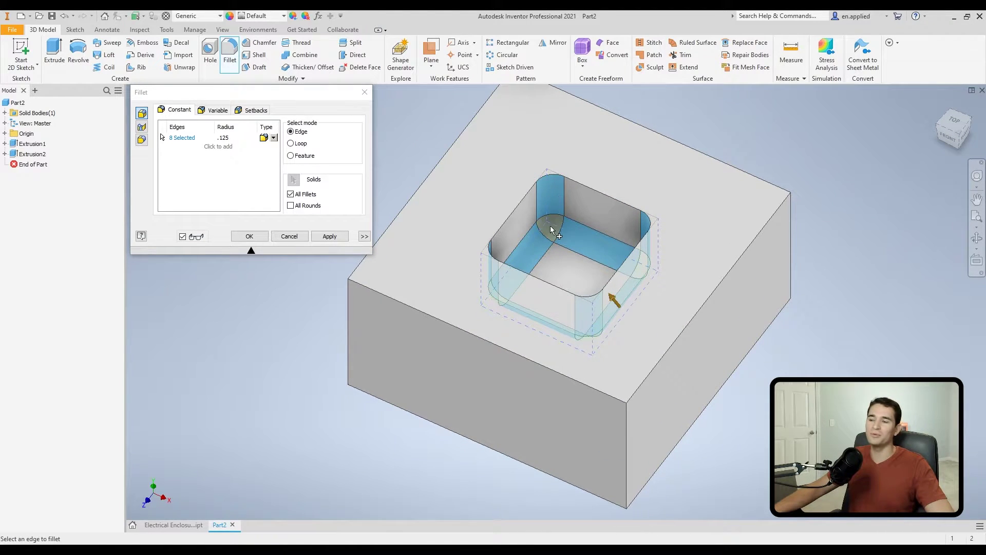
{"action": "left_click", "coordinate": [291, 195]}
Step: Try All Rounds at 0.125 in alone and combined with All Fillets, clear both, and show the additional fillet options
{"action": "left_click", "coordinate": [291, 205]}
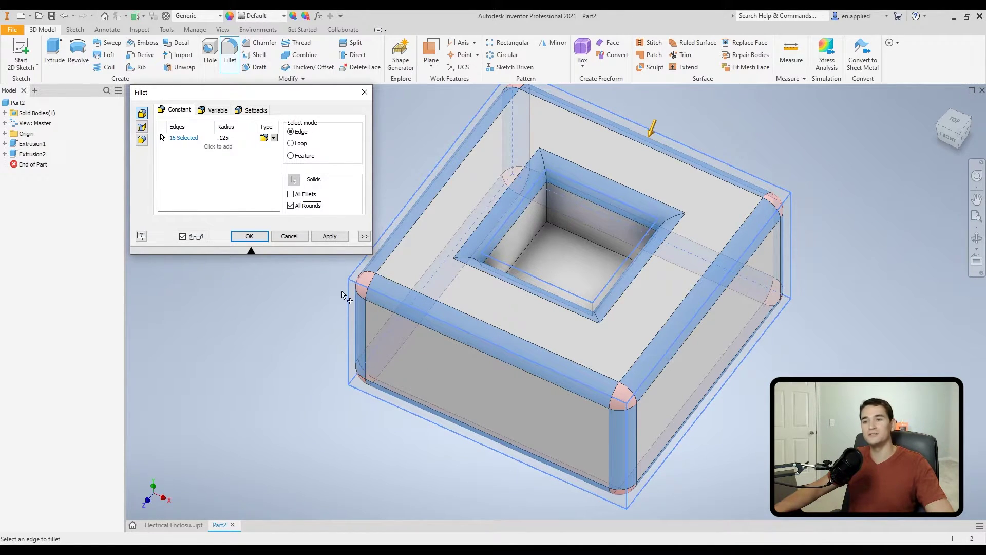
{"action": "left_click", "coordinate": [291, 194]}
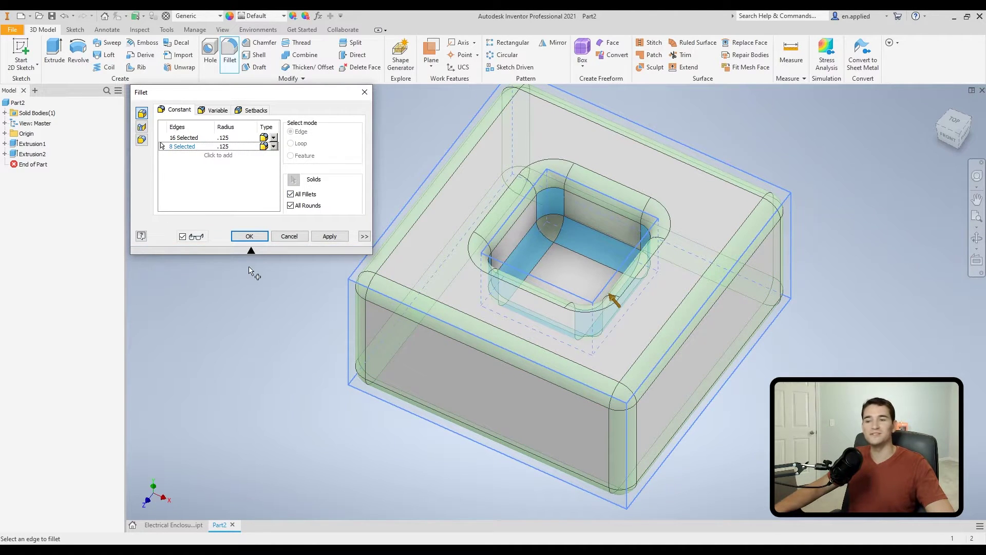
{"action": "left_click", "coordinate": [291, 205]}
{"action": "left_click", "coordinate": [290, 195]}
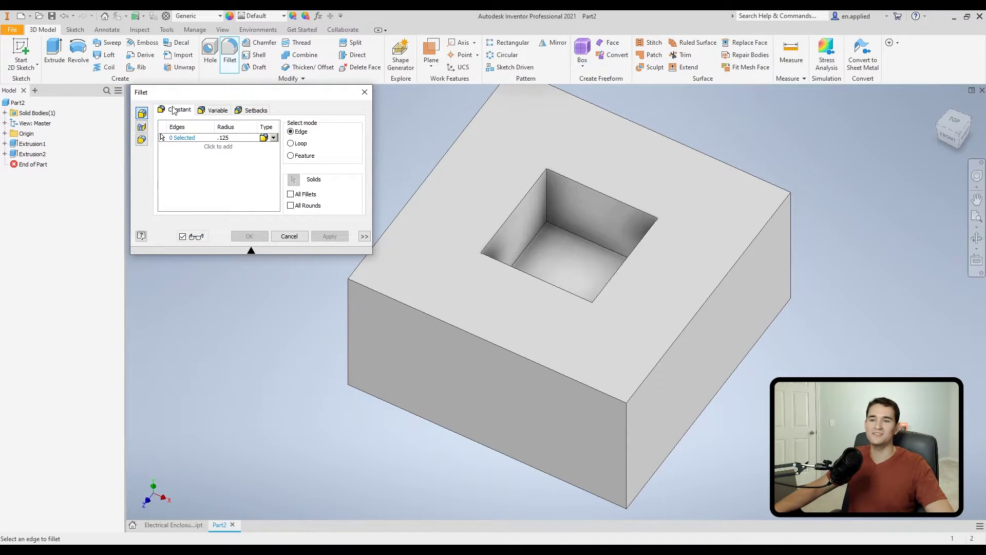
{"action": "left_click", "coordinate": [365, 237]}
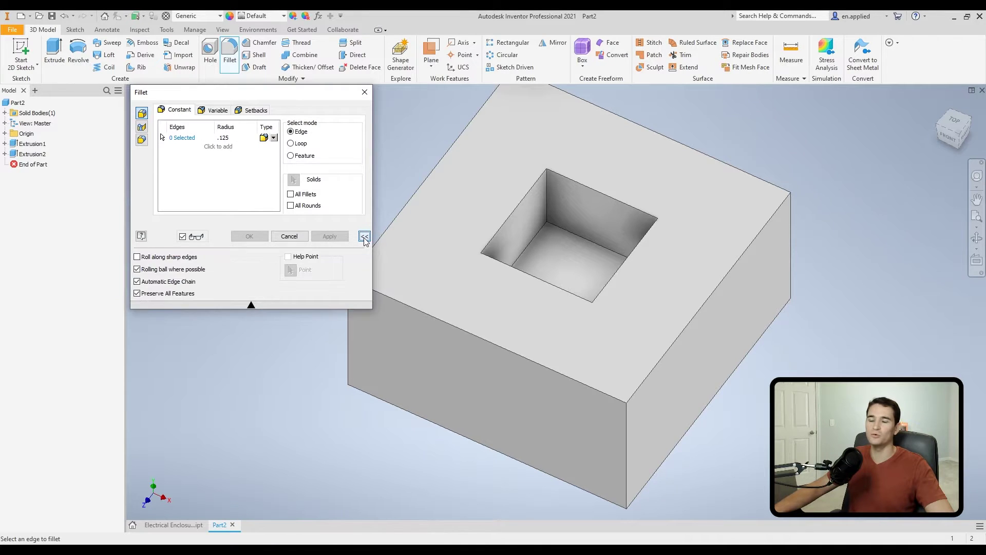
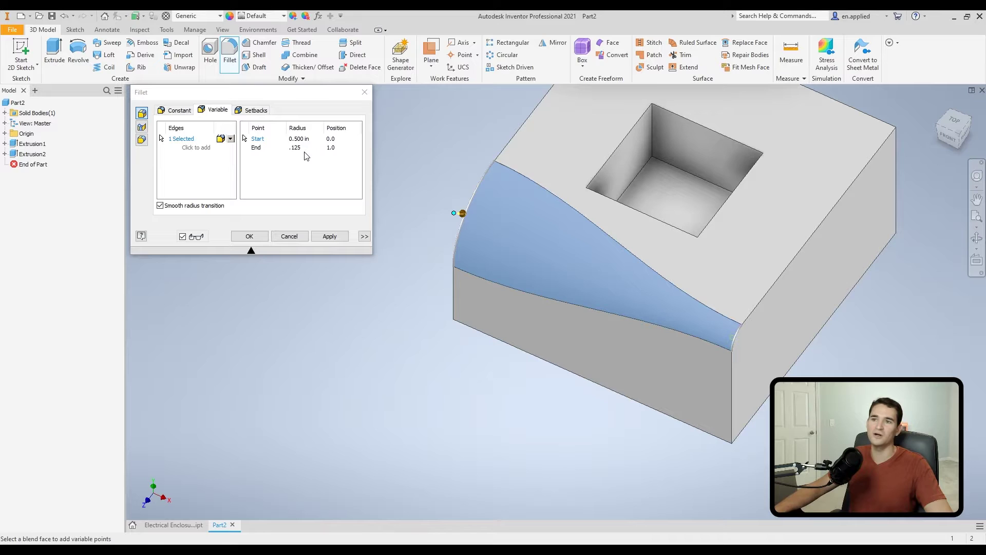
Step: Add a second variable edge set on the right face's top edge, with a start radius of 0.375 in at the front corner
{"action": "left_click", "coordinate": [203, 150]}
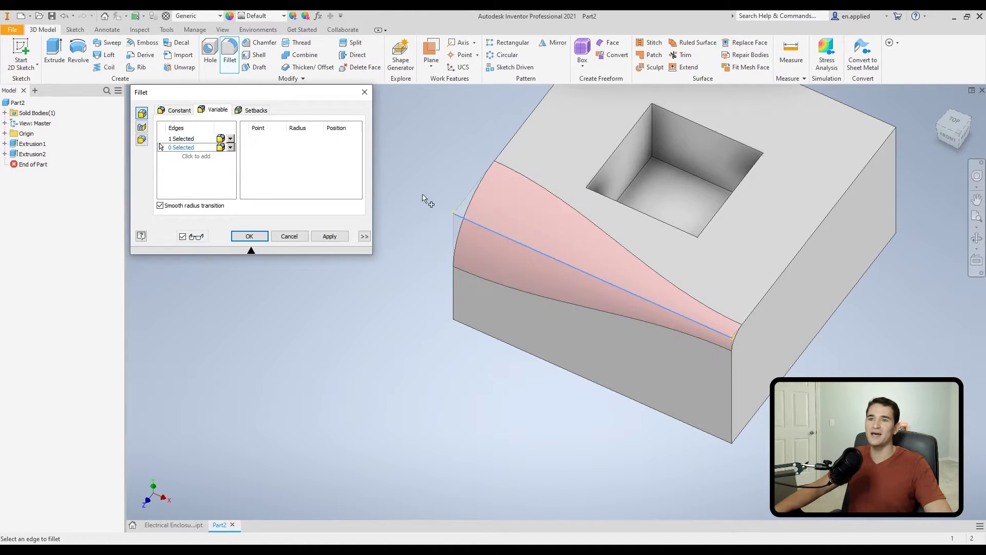
{"action": "middle_click_drag", "start_coordinate": [615, 228], "coordinate": [456, 238]}
{"action": "left_click", "coordinate": [695, 202]}
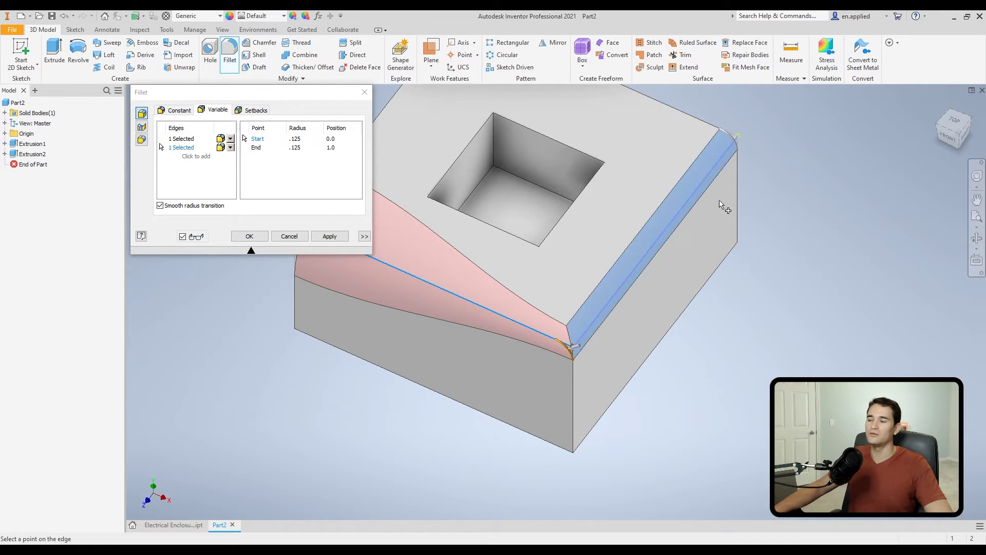
{"action": "middle_click_drag", "start_coordinate": [674, 233], "coordinate": [659, 257]}
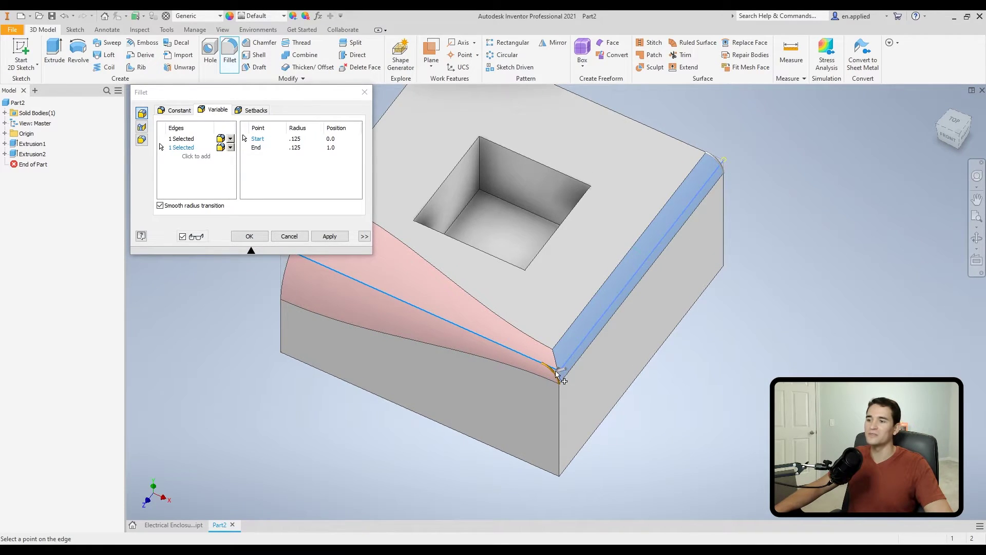
{"action": "left_click_drag", "start_coordinate": [556, 373], "coordinate": [538, 376]}
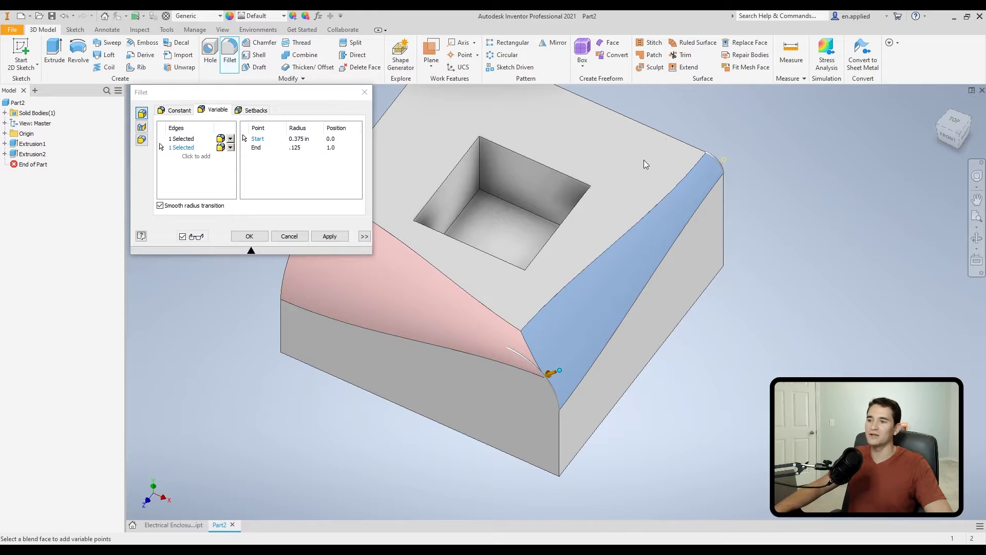
{"action": "middle_click_drag", "start_coordinate": [591, 321], "coordinate": [659, 308]}
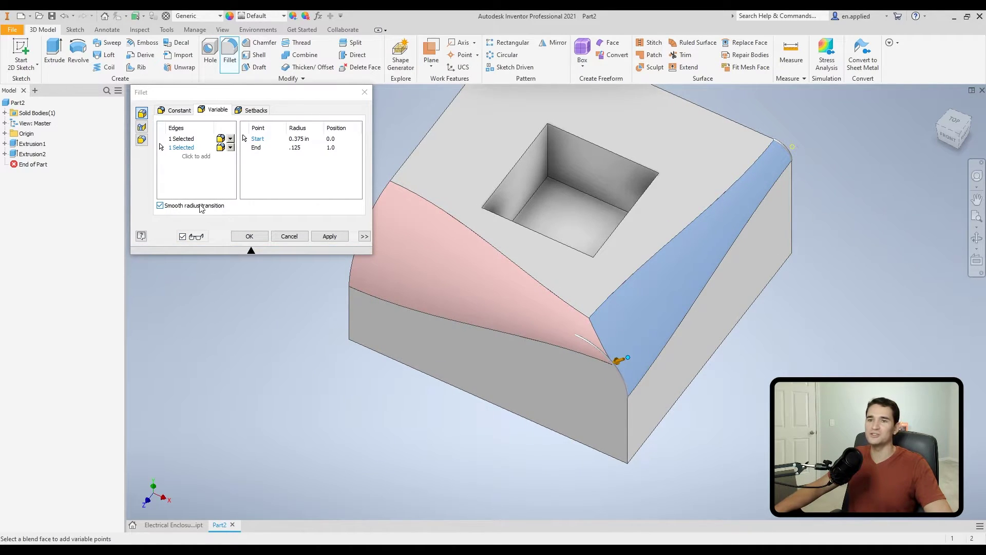
Step: Turn Smooth radius transition off and back on, and open the second edge set's start and end radii for editing
{"action": "left_click", "coordinate": [161, 206]}
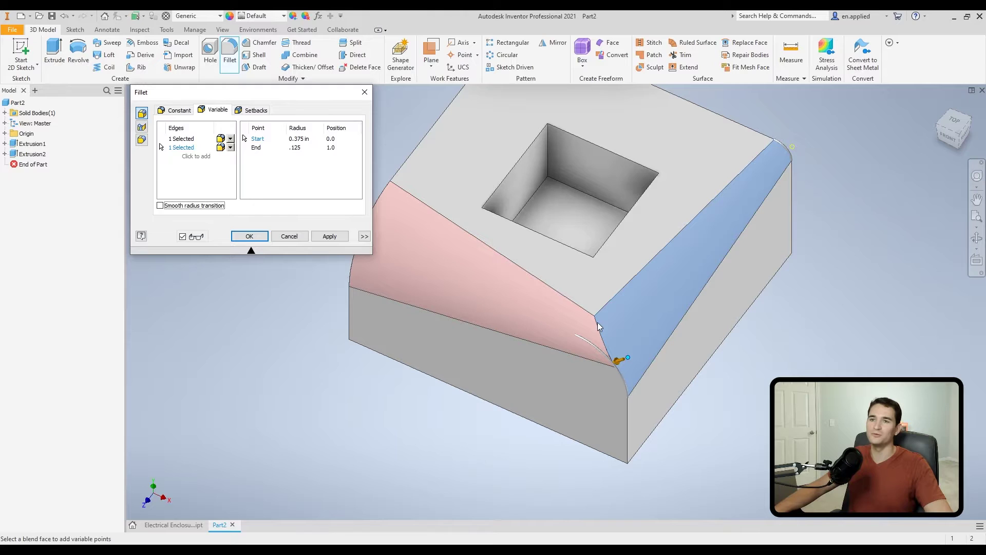
{"action": "left_click", "coordinate": [160, 206]}
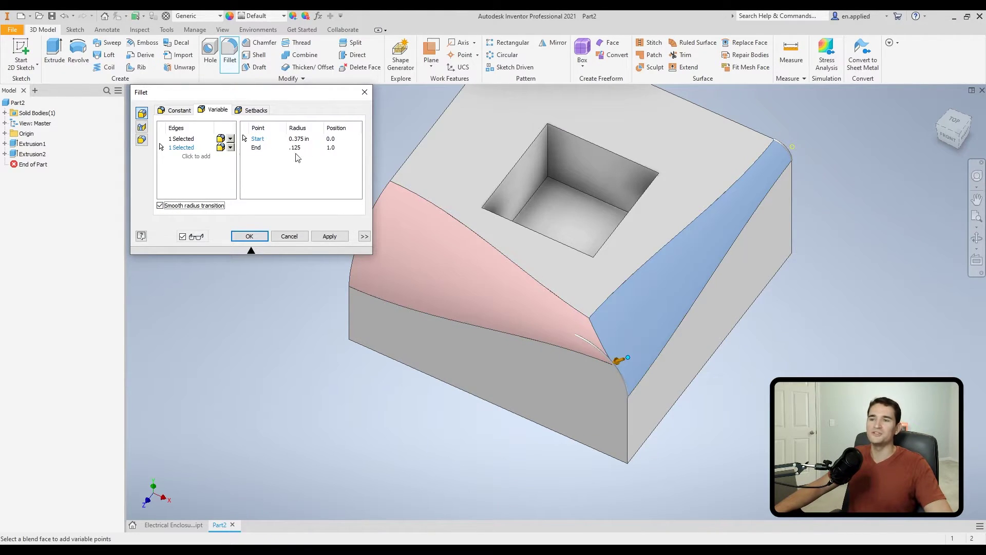
{"action": "left_click", "coordinate": [307, 140]}
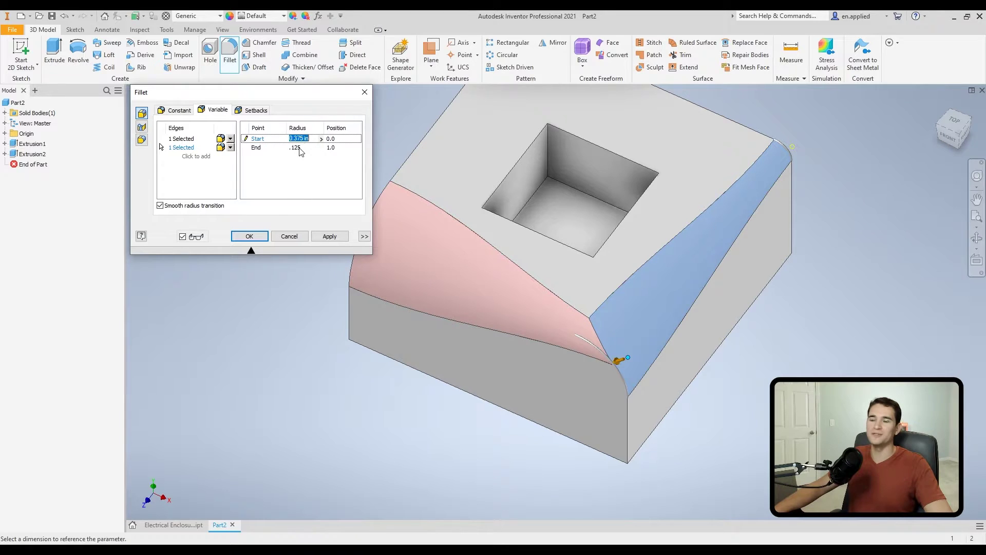
{"action": "left_click", "coordinate": [300, 149]}
{"action": "left_click", "coordinate": [304, 139]}
{"action": "left_click", "coordinate": [304, 148]}
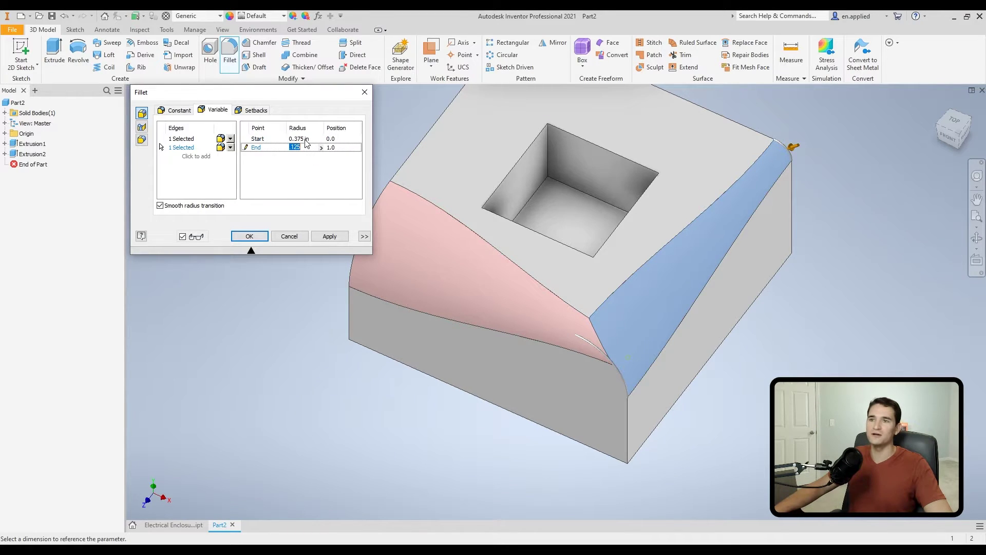
{"action": "left_click", "coordinate": [307, 140]}
{"action": "left_click", "coordinate": [304, 148]}
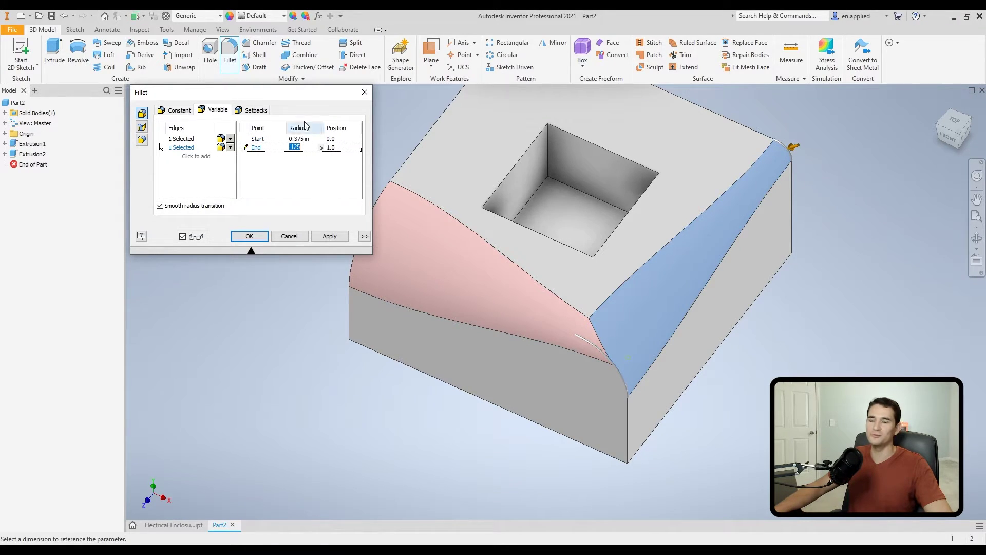
Step: Reapply the Tangent Fillet type to the first variable edge set
{"action": "left_click", "coordinate": [221, 139]}
{"action": "left_click", "coordinate": [231, 139]}
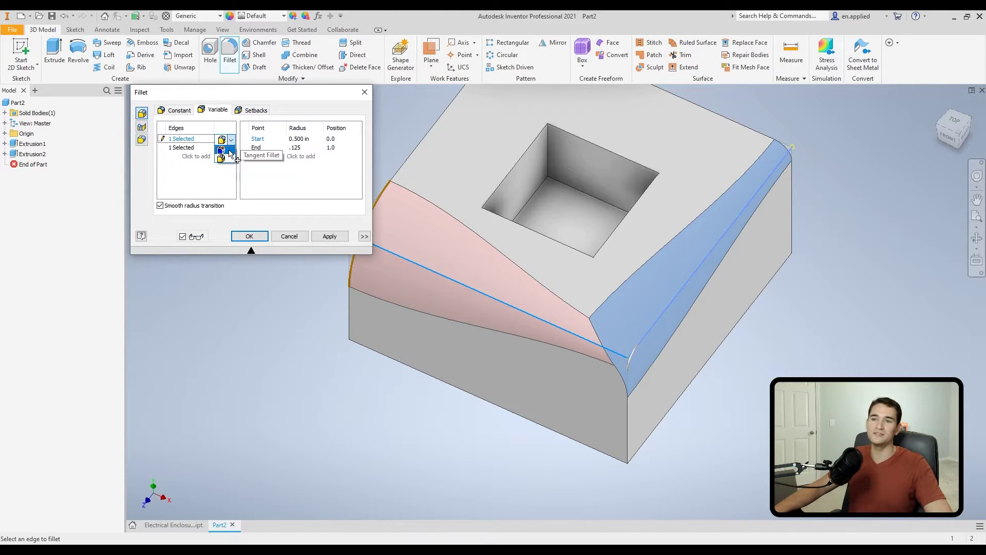
{"action": "left_click", "coordinate": [230, 151]}
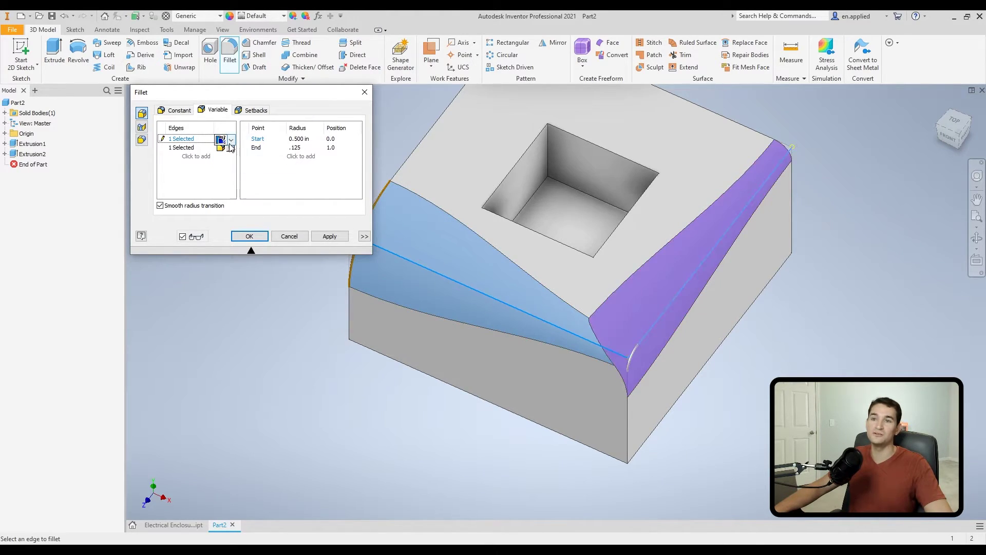
{"action": "left_click", "coordinate": [231, 142]}
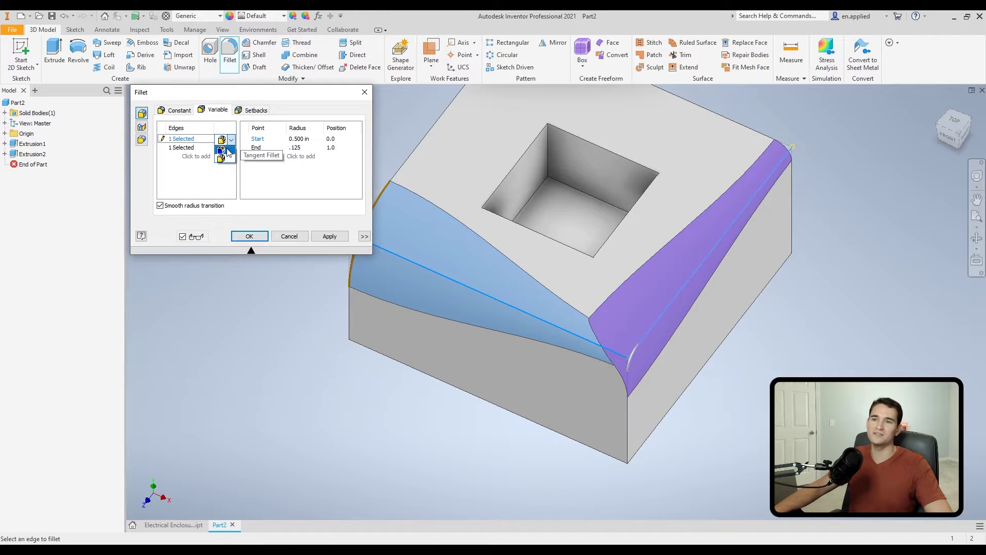
{"action": "left_click", "coordinate": [228, 150]}
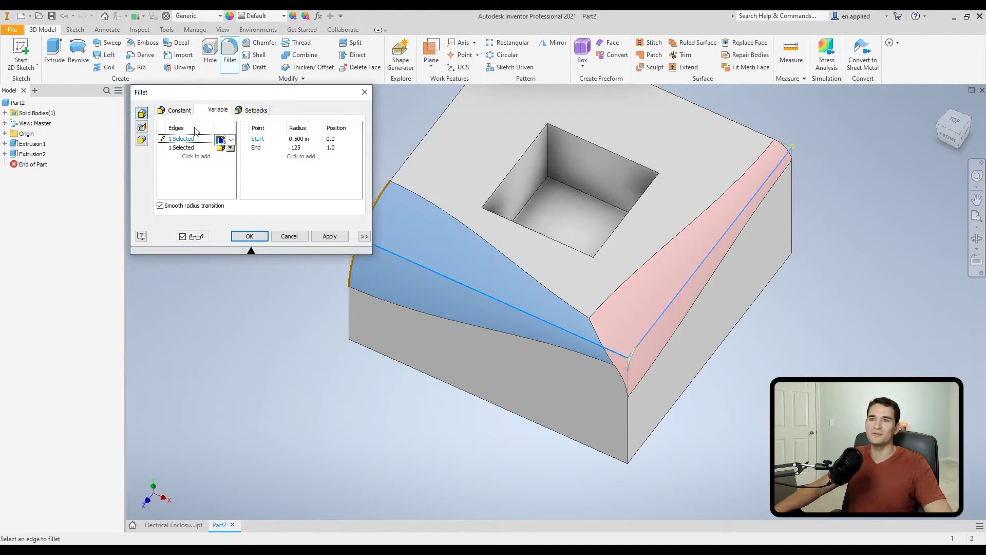
Step: Show and hide the additional variable fillet options, view the setback settings, and cancel the fillet
{"action": "left_click", "coordinate": [365, 236]}
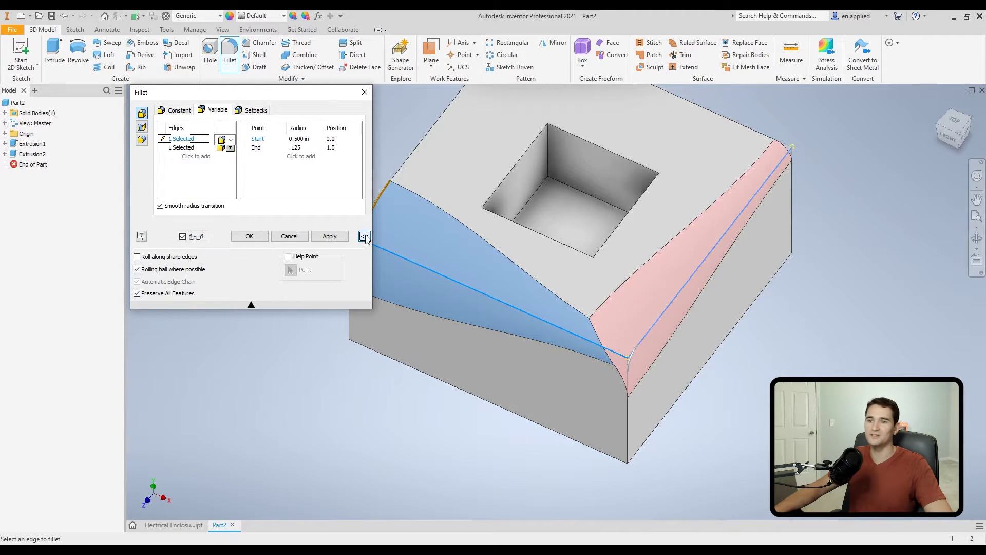
{"action": "left_click", "coordinate": [364, 236]}
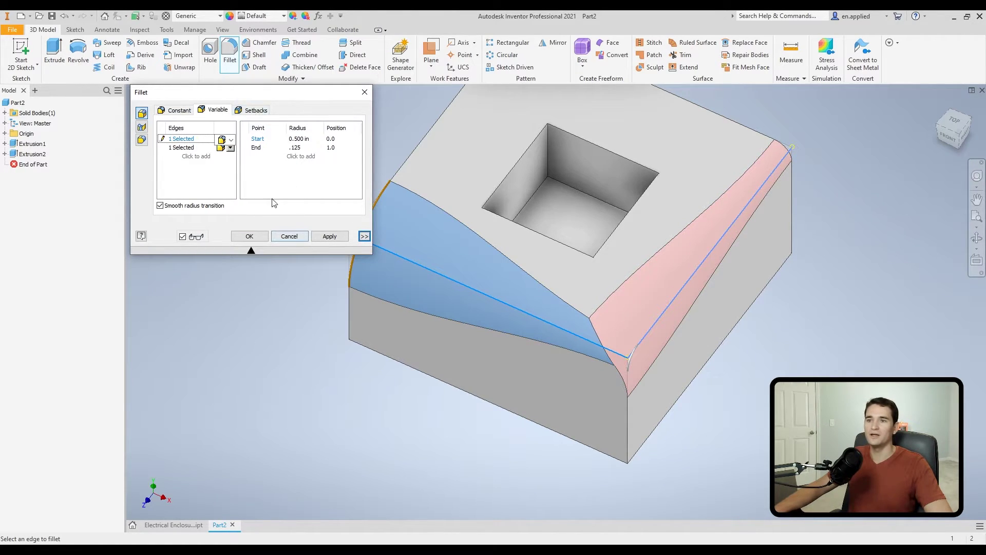
{"action": "left_click", "coordinate": [257, 111]}
{"action": "left_click", "coordinate": [289, 236]}
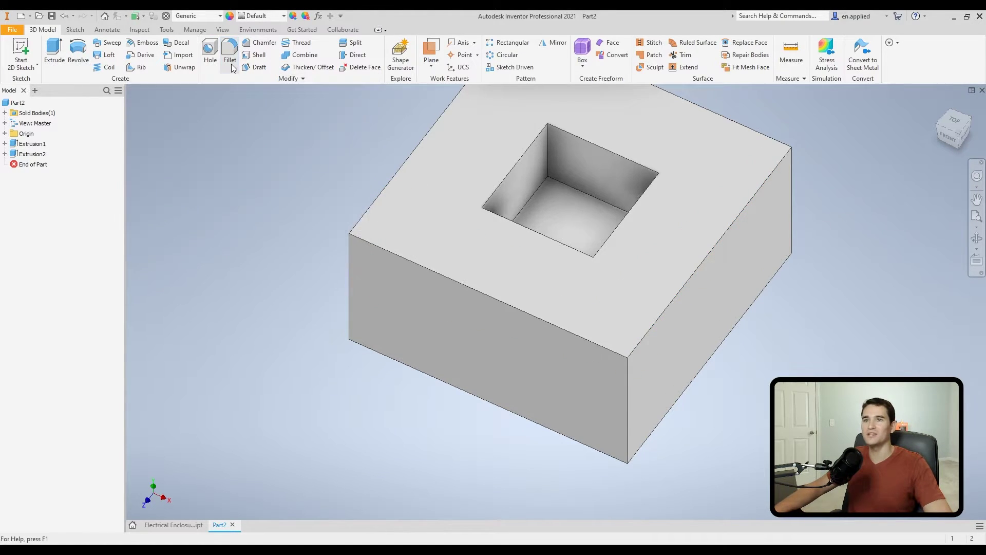
Step: Start a 0.125 in constant edge fillet on the three edges meeting at the block's front top corner
{"action": "left_click", "coordinate": [230, 64]}
{"action": "left_click", "coordinate": [256, 110]}
{"action": "middle_click_drag", "start_coordinate": [477, 268], "coordinate": [535, 226]}
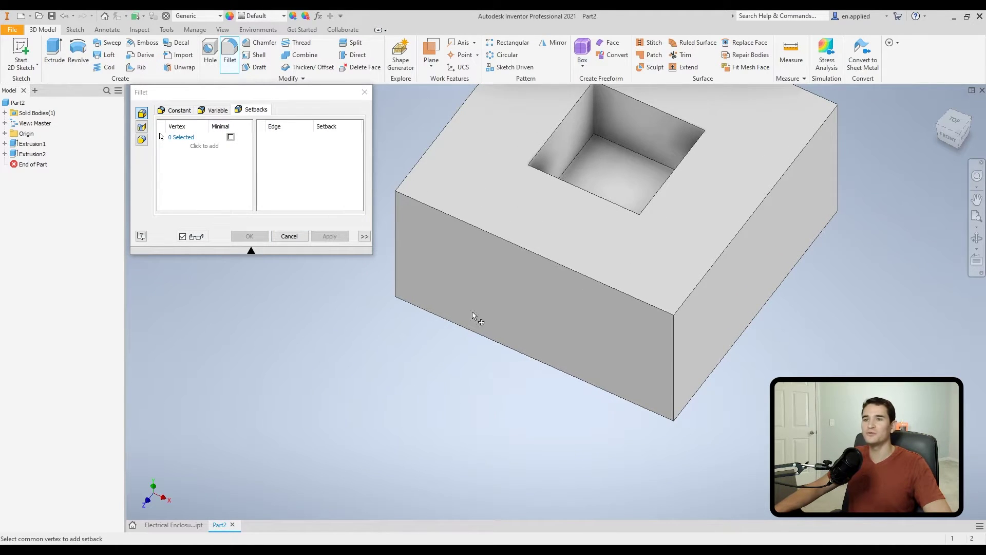
{"action": "middle_click_drag", "start_coordinate": [606, 187], "coordinate": [528, 194]}
{"action": "left_click", "coordinate": [172, 110]}
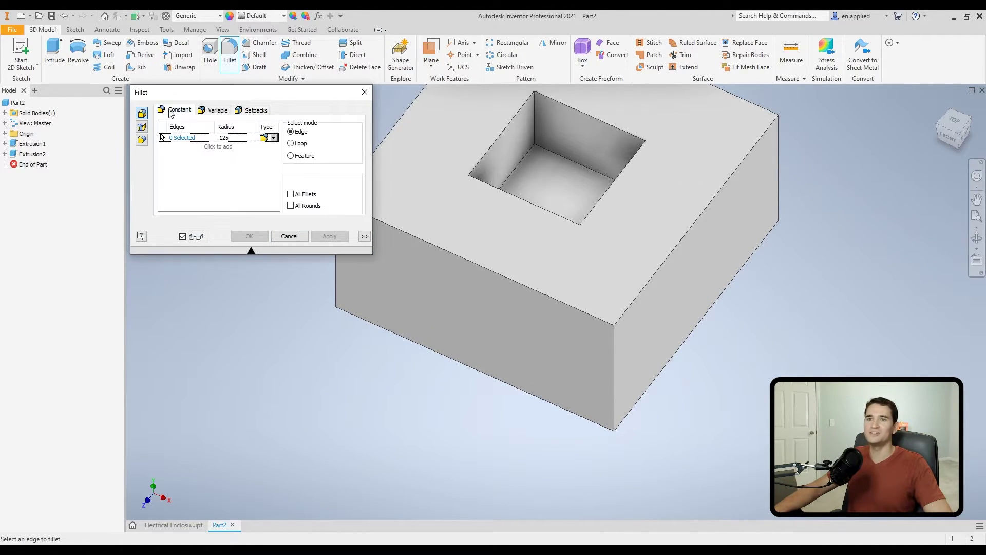
{"action": "left_click", "coordinate": [495, 274]}
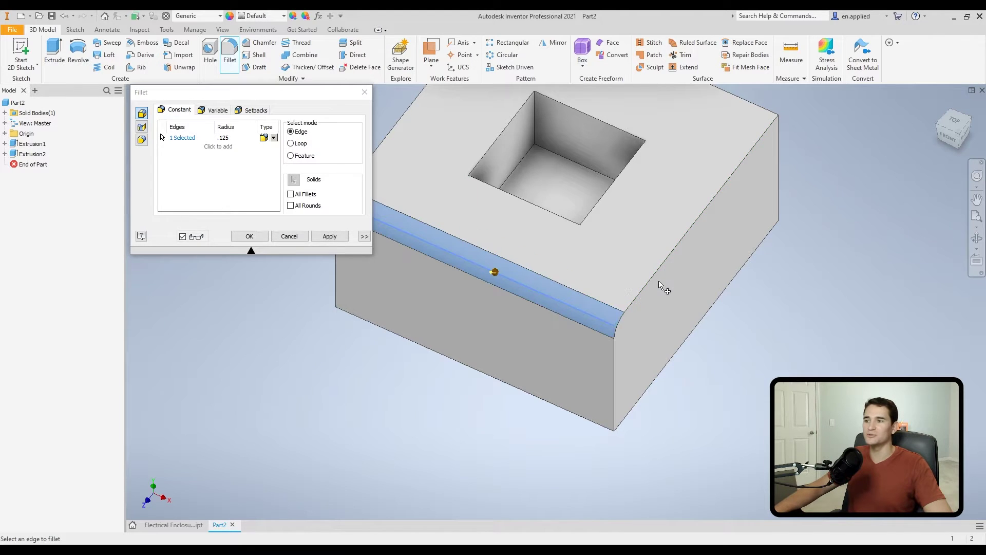
{"action": "left_click", "coordinate": [656, 284]}
{"action": "left_click", "coordinate": [619, 378]}
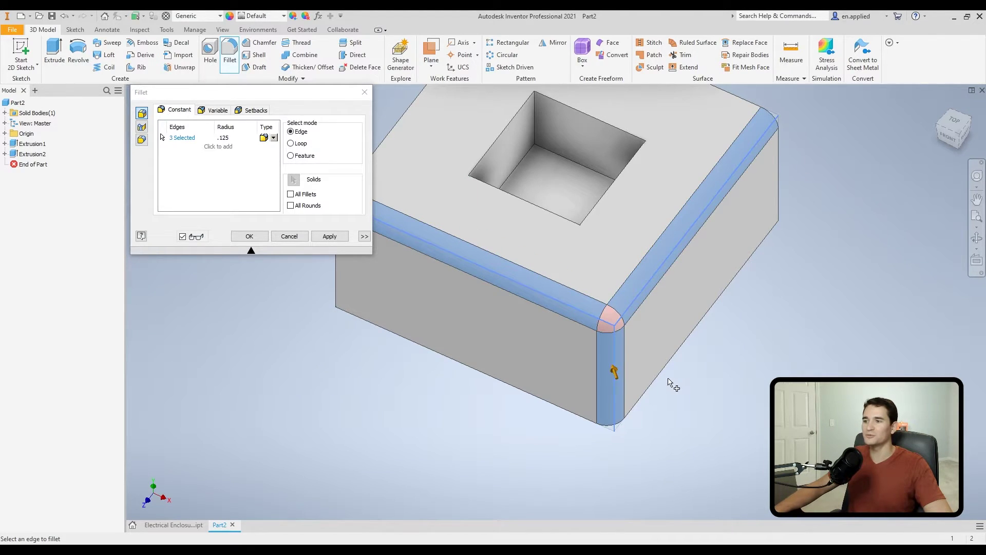
{"action": "middle_click_drag", "start_coordinate": [668, 380], "coordinate": [606, 362]}
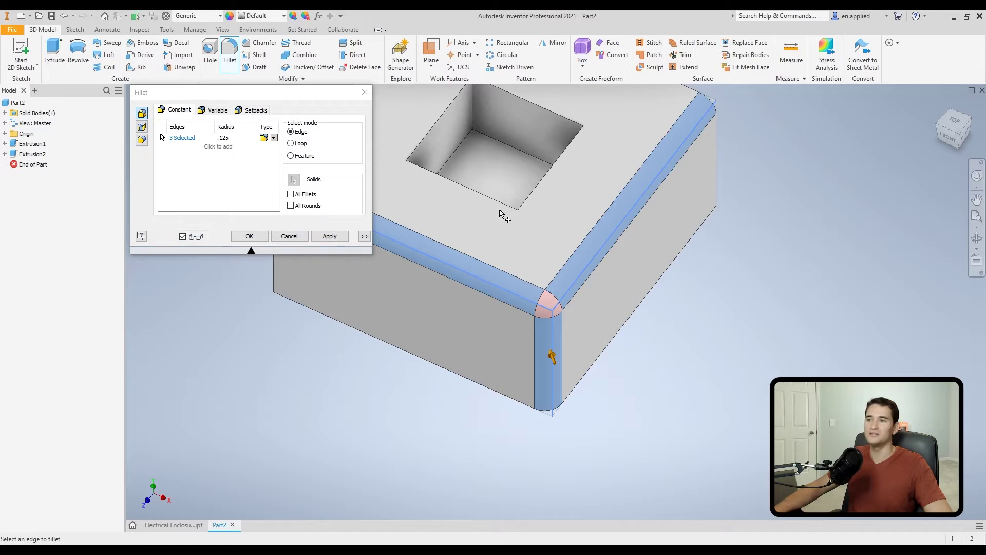
Step: Add a setback at the vertex shared by the three filleted edges, turning its Minimal option on and back off
{"action": "left_click", "coordinate": [260, 111]}
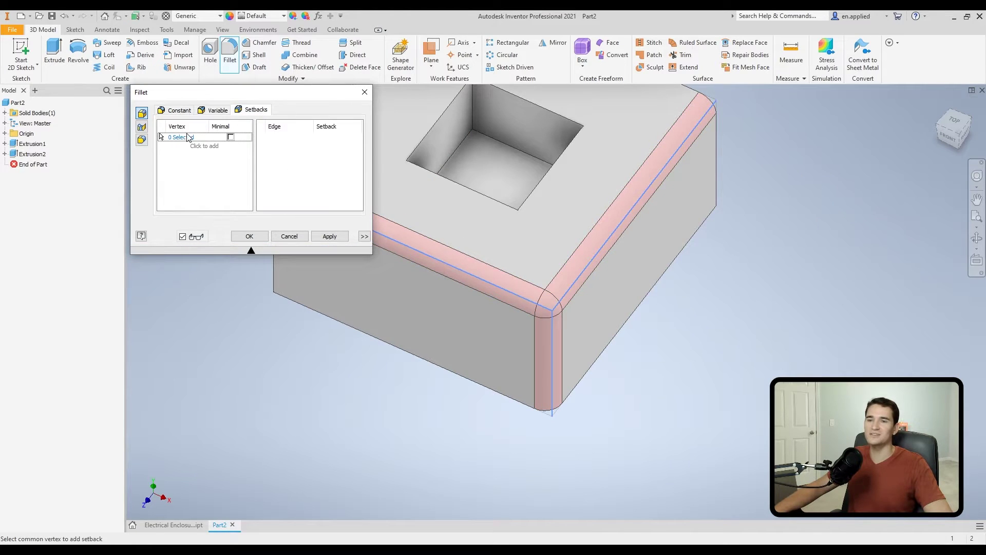
{"action": "left_click", "coordinate": [552, 314]}
{"action": "scroll", "coordinate": [543, 345], "scroll_direction": "down", "scroll_amount": 5}
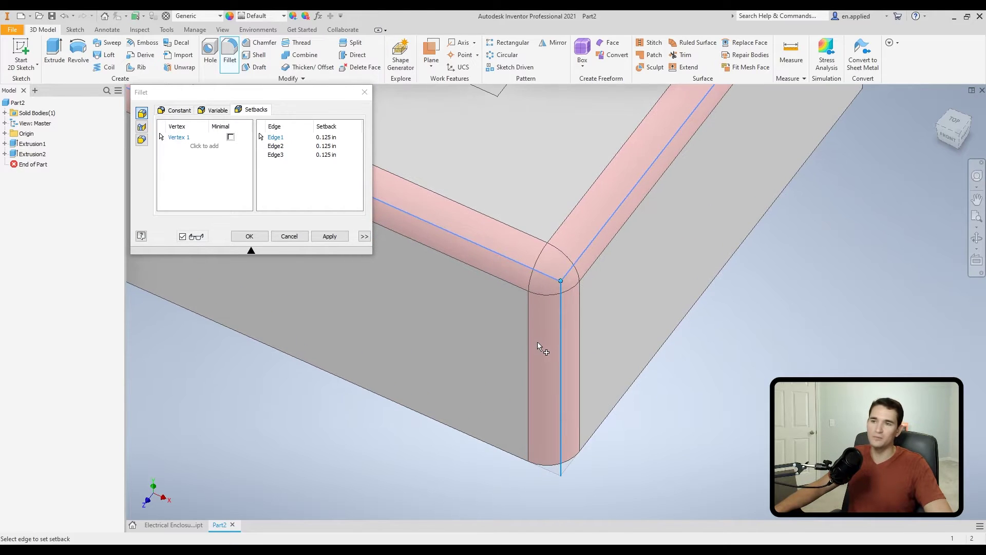
{"action": "scroll", "coordinate": [474, 368], "scroll_direction": "up", "scroll_amount": 2}
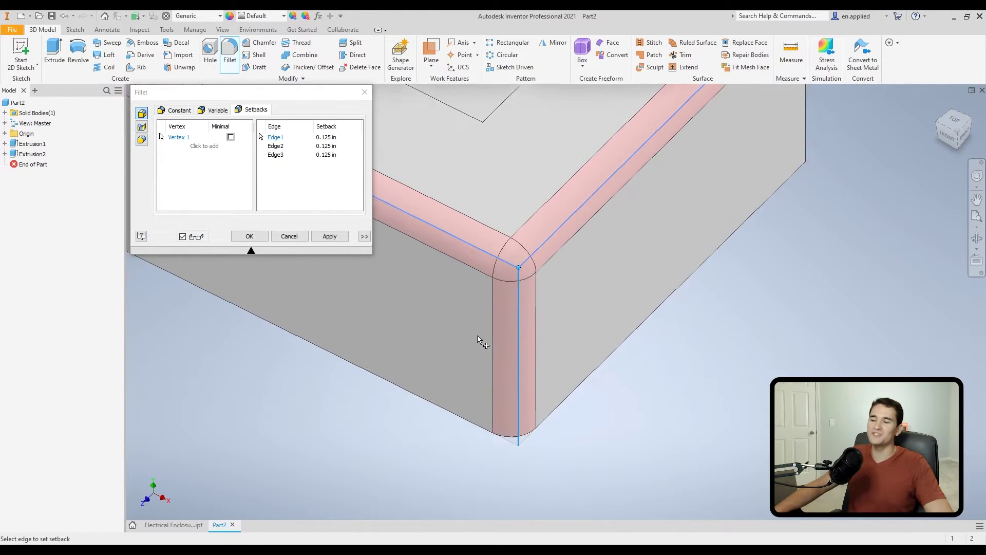
{"action": "scroll", "coordinate": [477, 335], "scroll_direction": "up", "scroll_amount": 1}
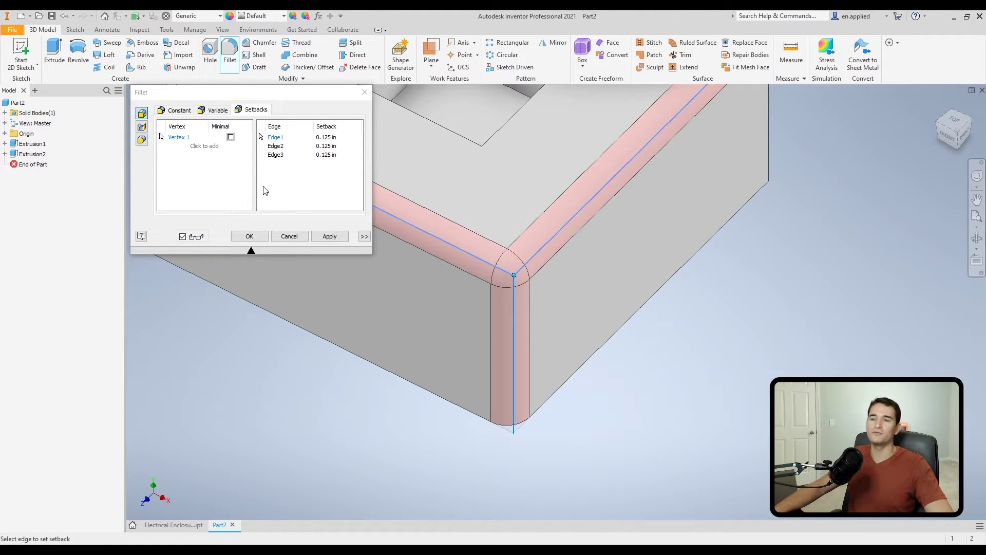
{"action": "left_click", "coordinate": [231, 137]}
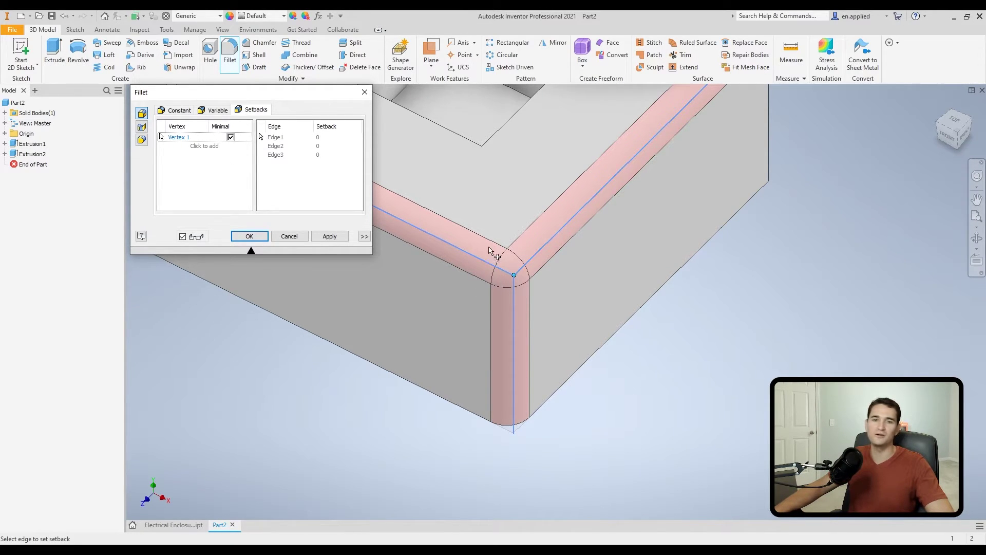
{"action": "left_click", "coordinate": [231, 137]}
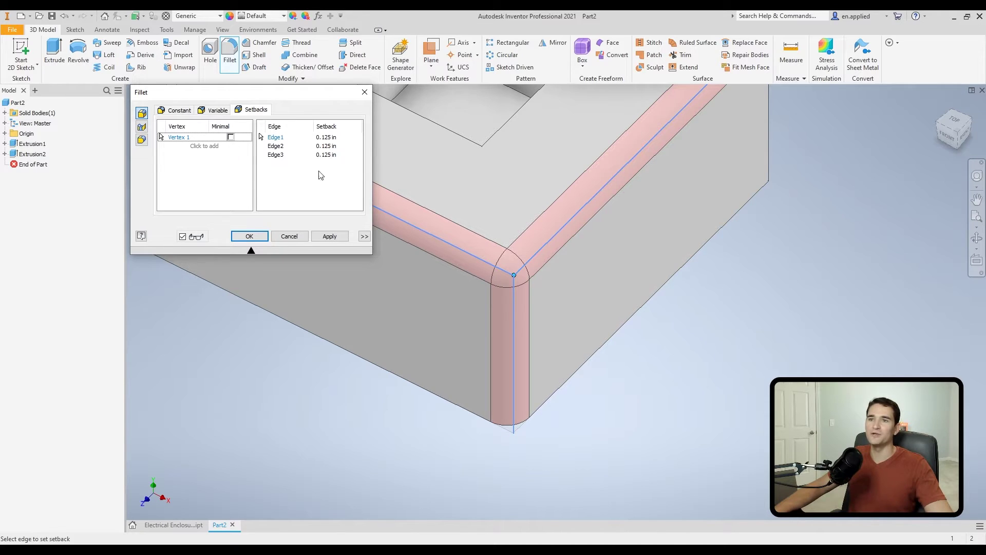
Step: Set the corner vertex's setbacks to 0.5 in for Edge1 and 0.25 in for Edge2
{"action": "left_click", "coordinate": [326, 137]}
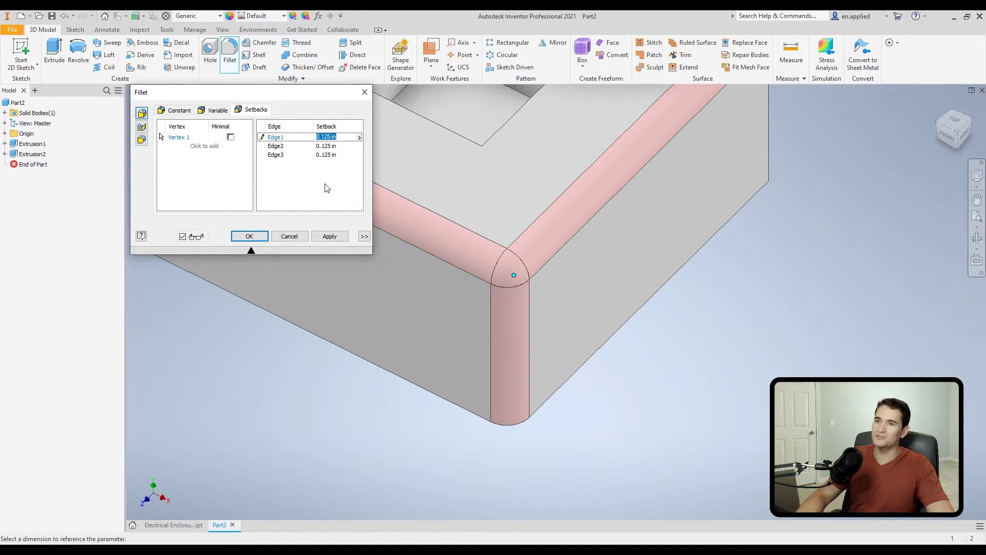
{"action": "key", "text": "BackSpace"}
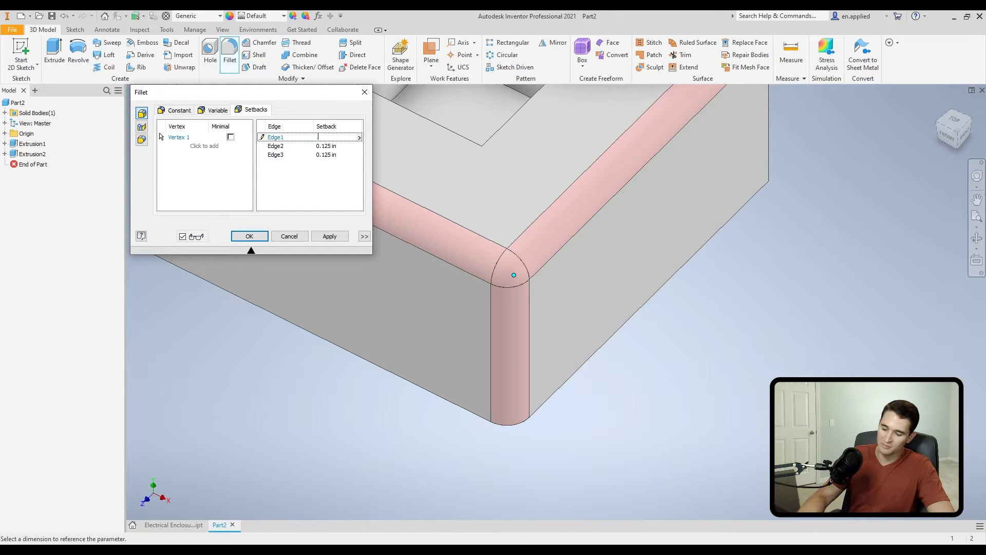
{"action": "type", "text": ".5"}
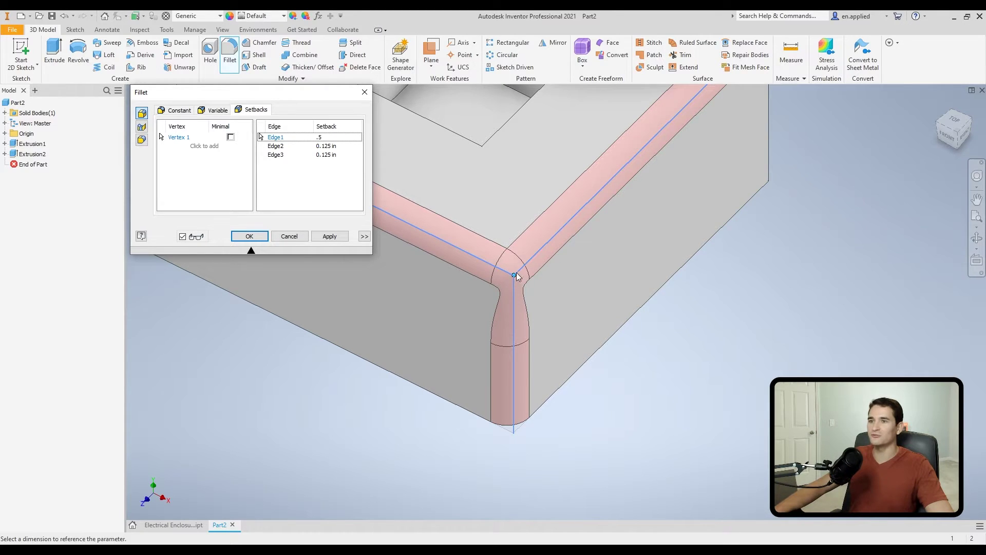
{"action": "left_click", "coordinate": [329, 146]}
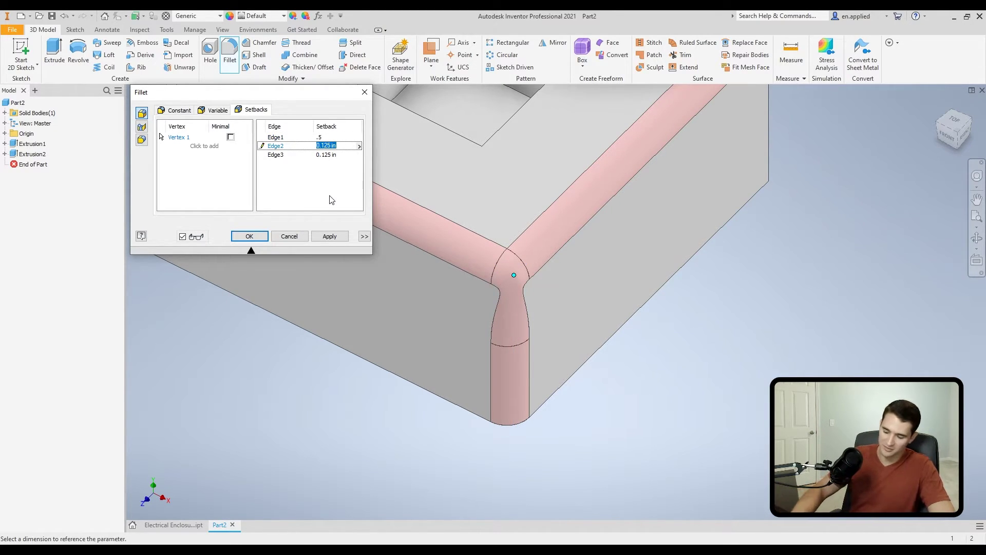
{"action": "key", "text": "BackSpace"}
{"action": "key", "text": "Return"}
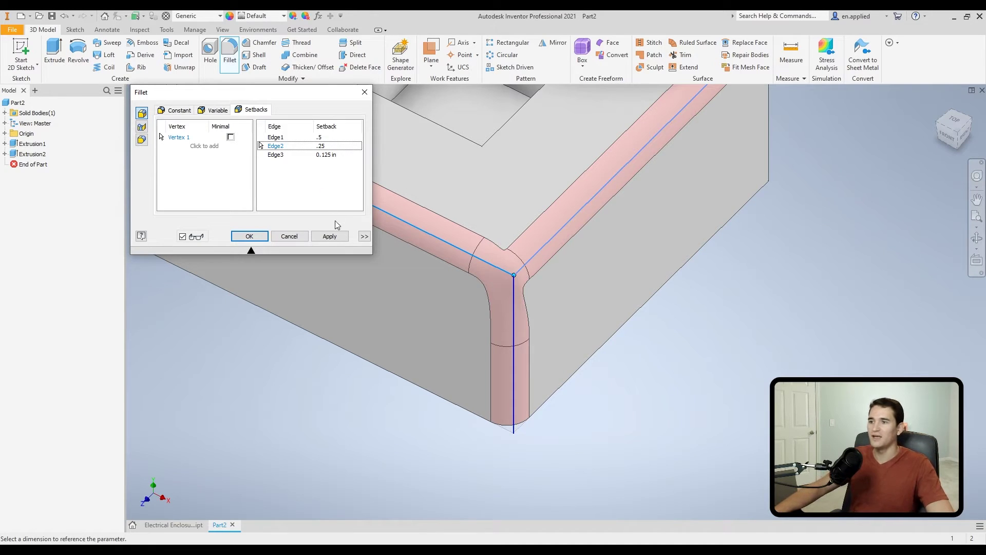
Step: Set the Edge3 setback to 0.65 in, and cancel the fillet after previewing the corner
{"action": "left_click", "coordinate": [327, 155]}
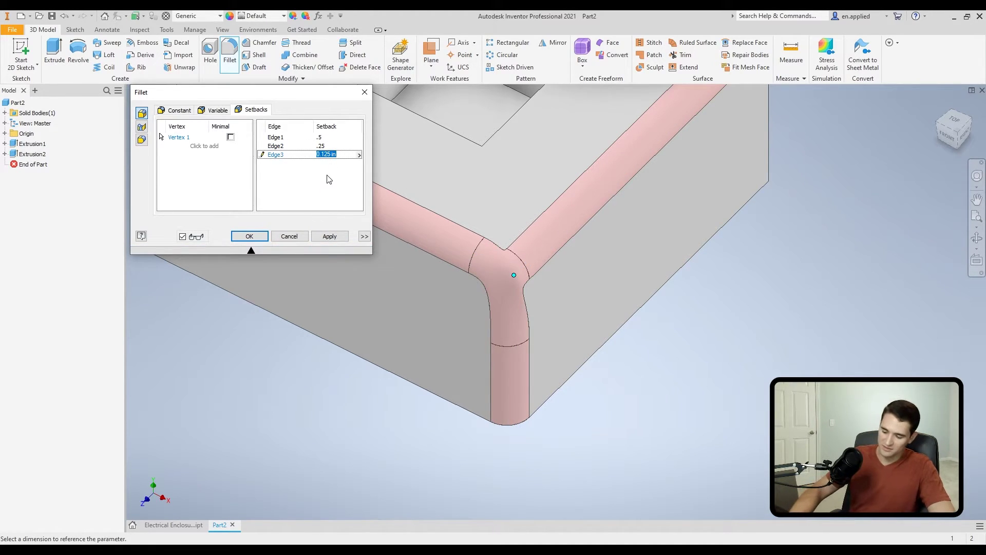
{"action": "key", "text": "BackSpace"}
{"action": "type", "text": ".65"}
{"action": "key", "text": "Return"}
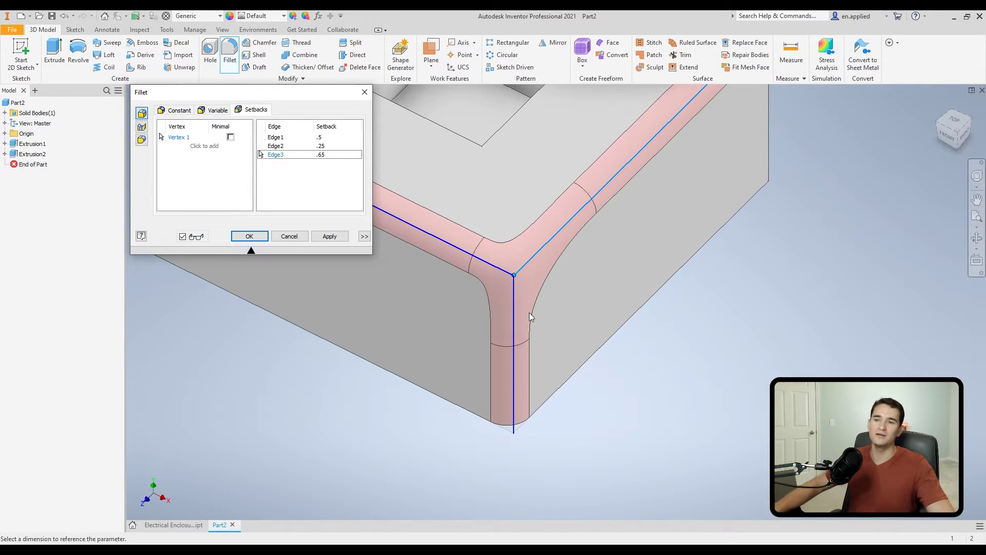
{"action": "left_click", "coordinate": [297, 237]}
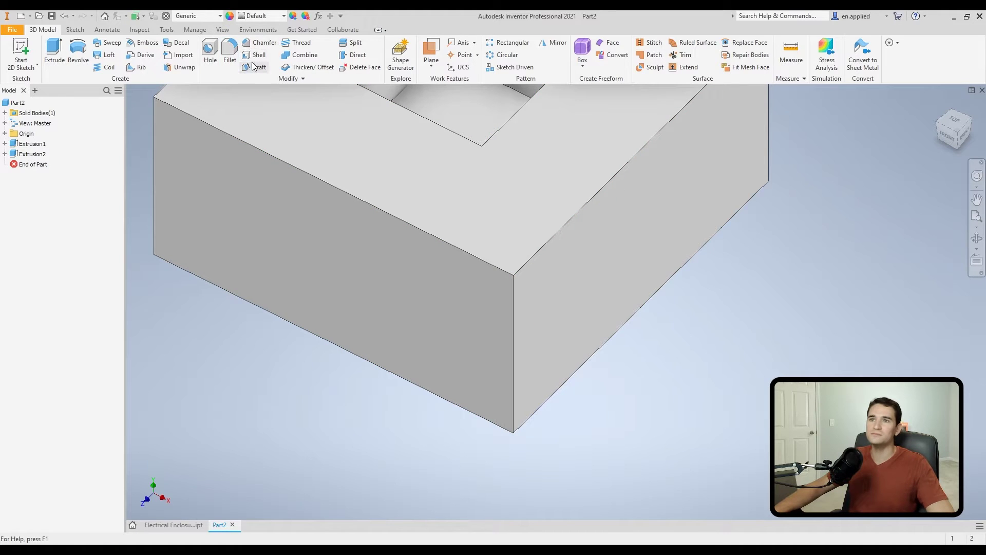
Step: Start a face fillet between the block's front face and its adjacent right face
{"action": "left_click", "coordinate": [230, 51]}
{"action": "scroll", "coordinate": [514, 256], "scroll_direction": "up", "scroll_amount": 3}
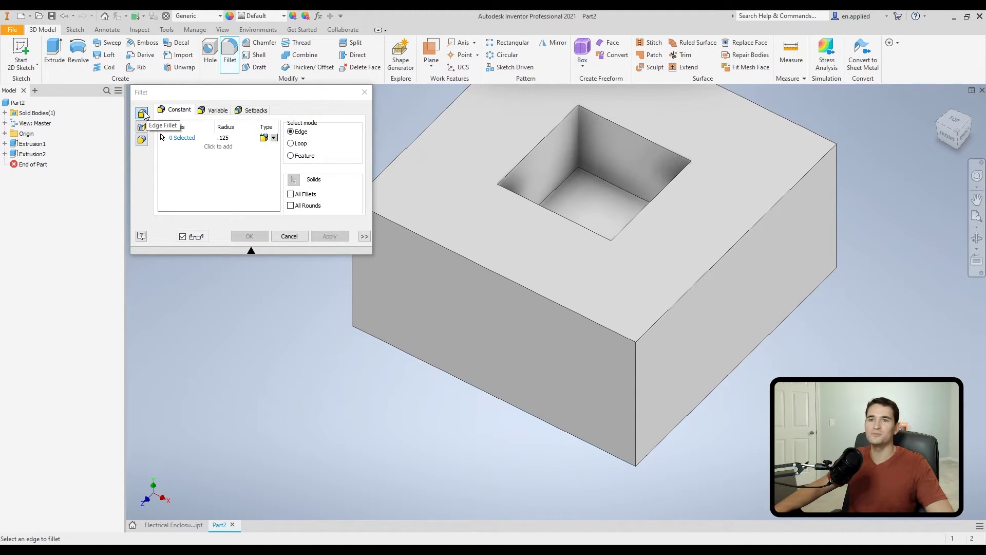
{"action": "left_click", "coordinate": [142, 127]}
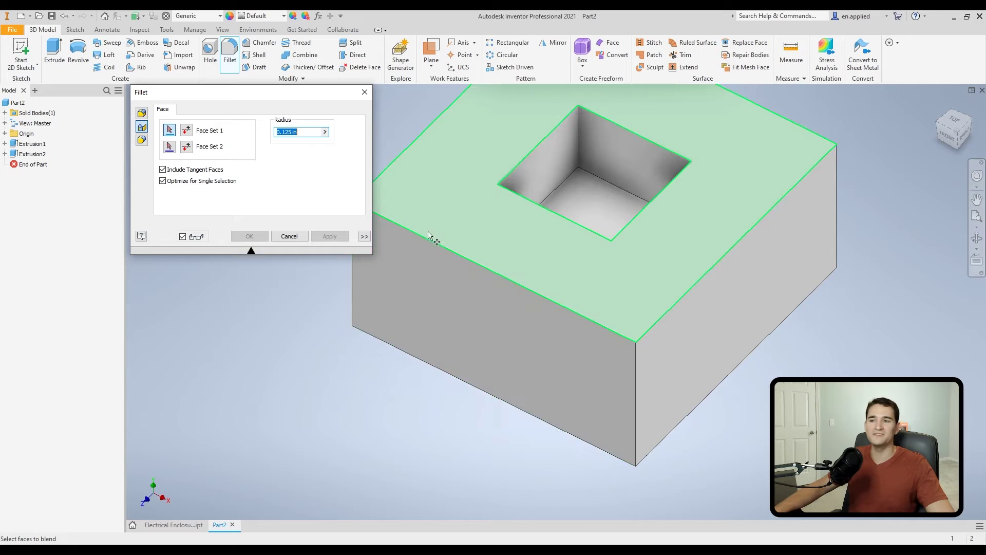
{"action": "middle_click_drag", "start_coordinate": [642, 397], "coordinate": [551, 328]}
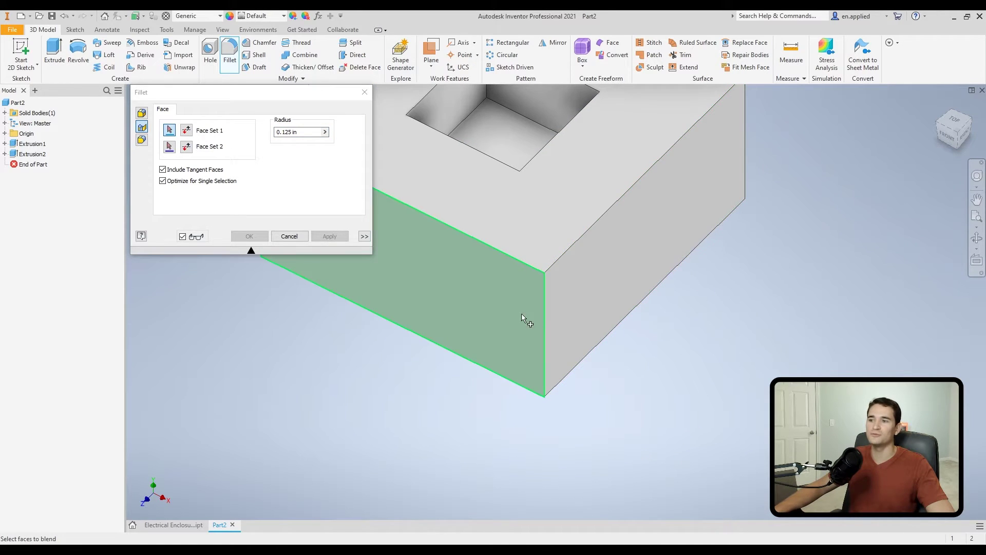
{"action": "left_click", "coordinate": [492, 291]}
{"action": "left_click", "coordinate": [591, 295]}
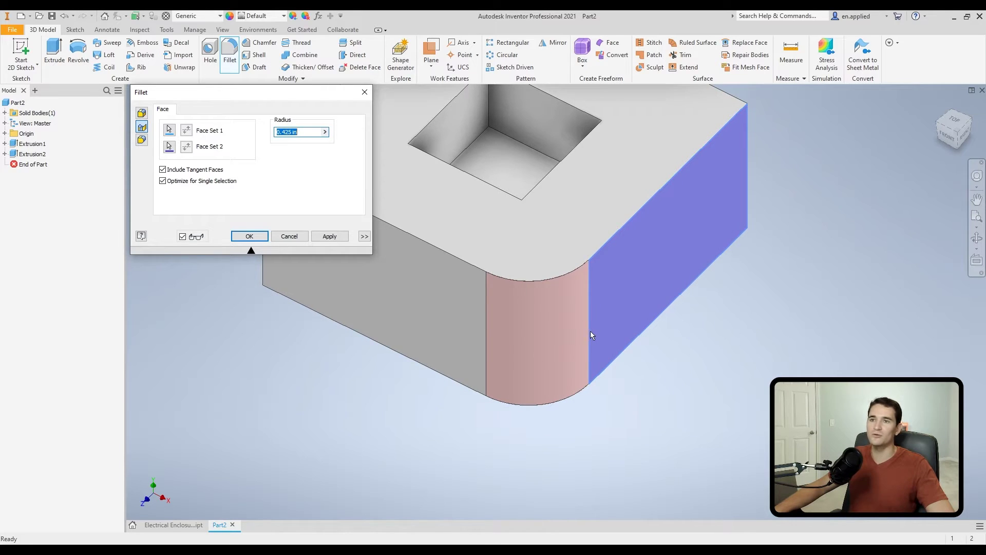
Step: Turn off Optimize for Single Selection and add the block's back face to Face Set 1
{"action": "middle_click_drag", "start_coordinate": [441, 313], "coordinate": [534, 308], "text": "shift"}
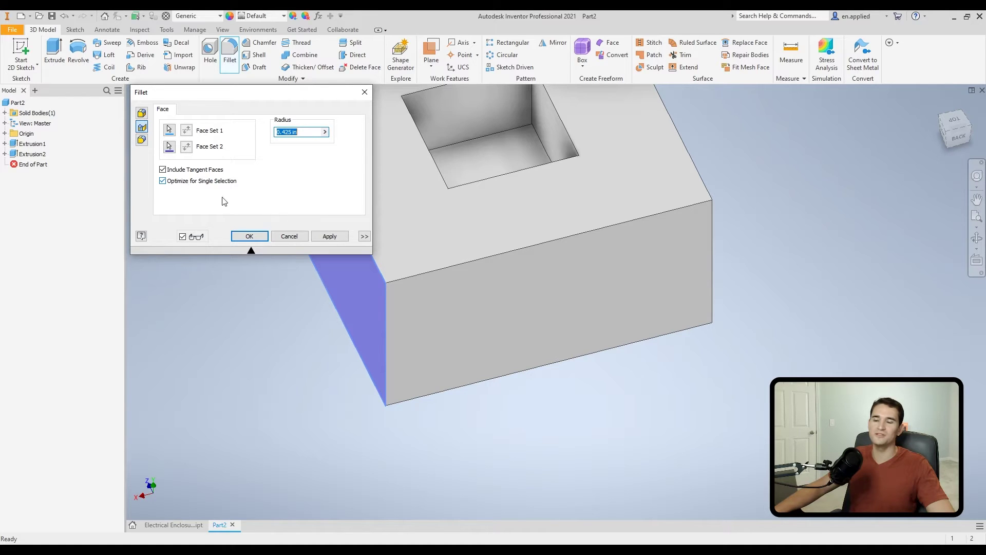
{"action": "middle_click_drag", "start_coordinate": [486, 273], "coordinate": [563, 272]}
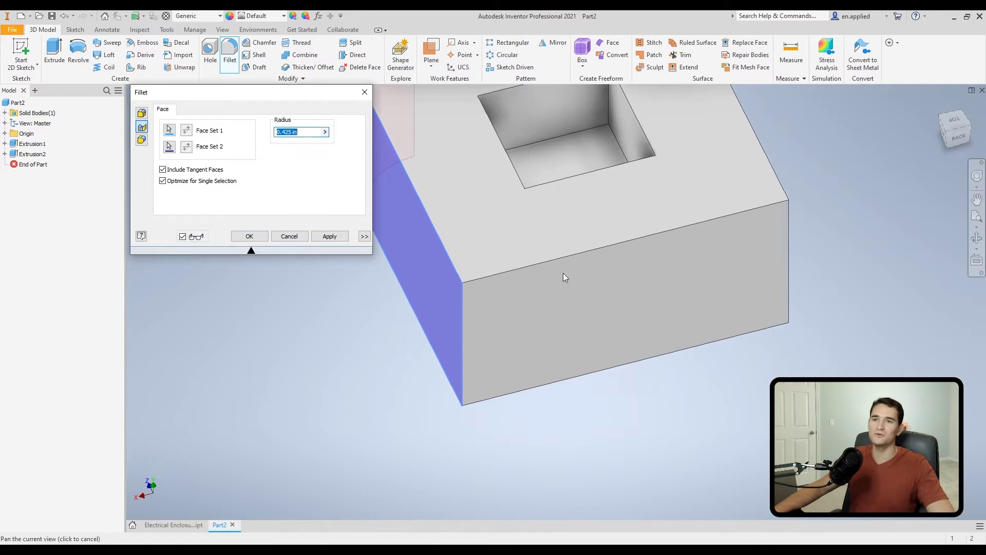
{"action": "left_click", "coordinate": [162, 181]}
{"action": "left_click", "coordinate": [170, 129]}
{"action": "middle_click_drag", "start_coordinate": [520, 260], "coordinate": [497, 248]}
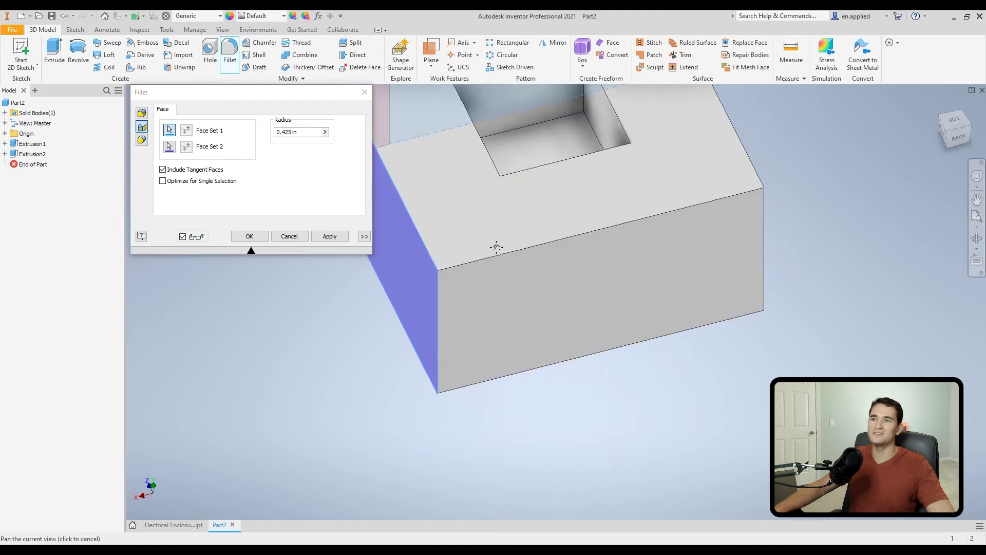
{"action": "middle_click_drag", "start_coordinate": [568, 302], "coordinate": [385, 220], "text": "shift"}
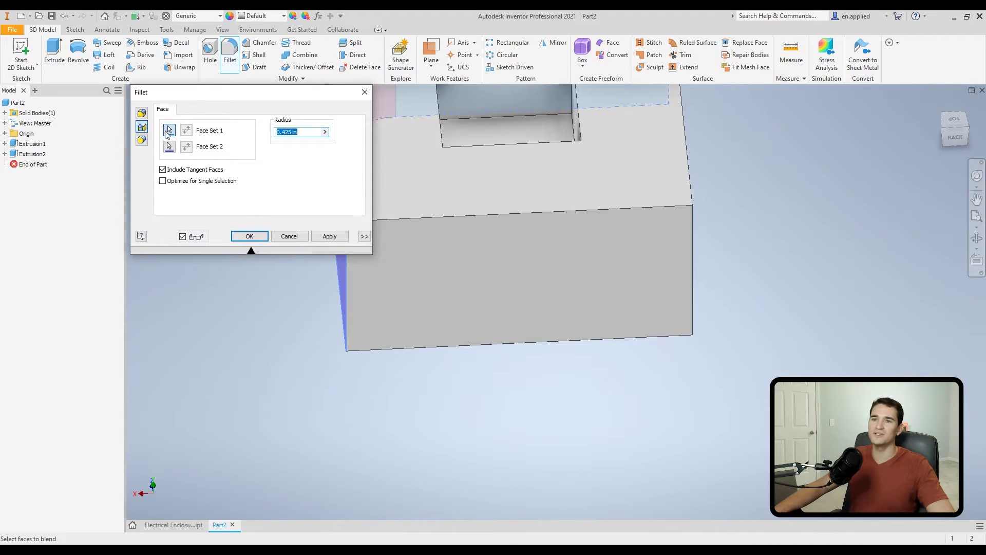
{"action": "left_click", "coordinate": [565, 261]}
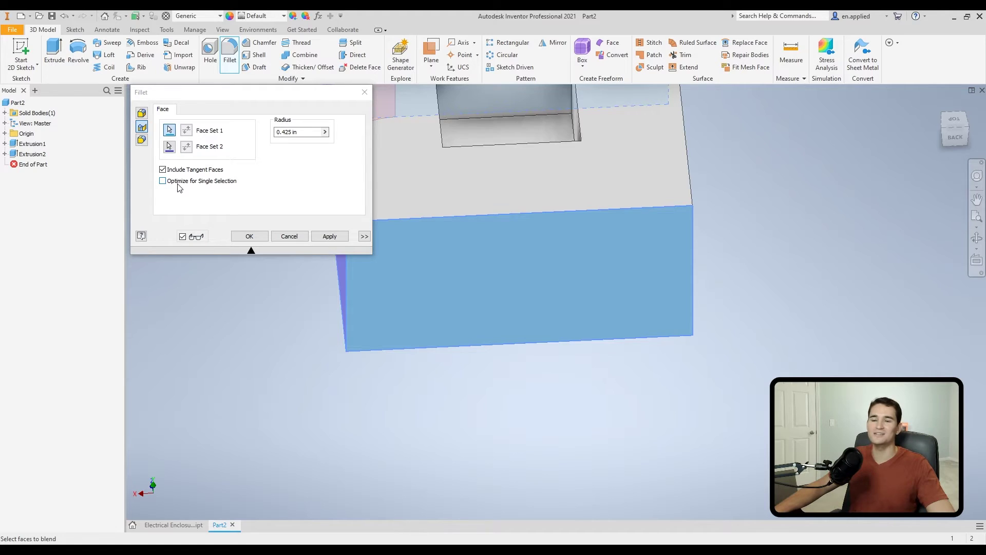
Step: Add the block's left face to Face Set 2, and cancel the face fillet after re-enabling Optimize for Single Selection
{"action": "left_click", "coordinate": [170, 148]}
{"action": "middle_click_drag", "start_coordinate": [452, 246], "coordinate": [450, 283], "text": "shift"}
{"action": "left_click", "coordinate": [570, 275]}
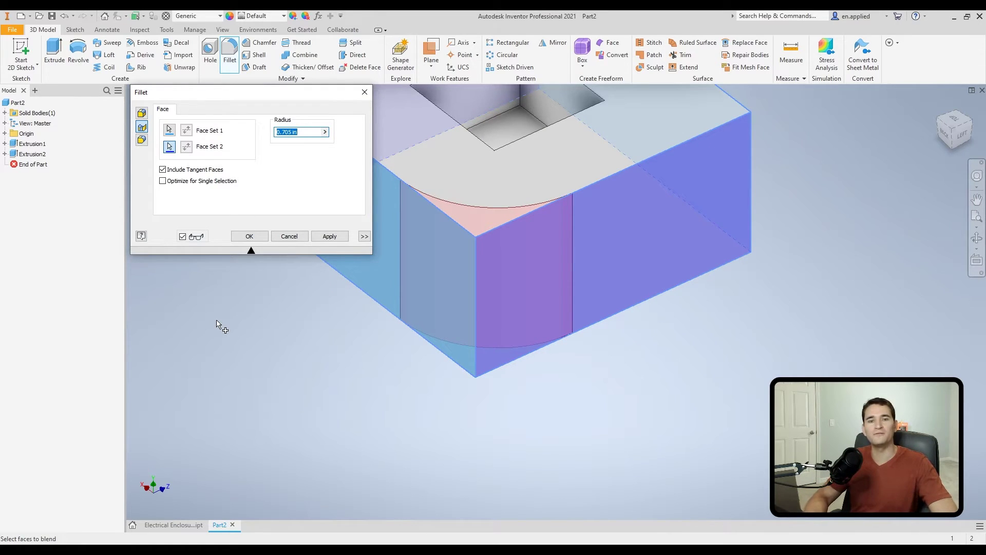
{"action": "left_click", "coordinate": [165, 182]}
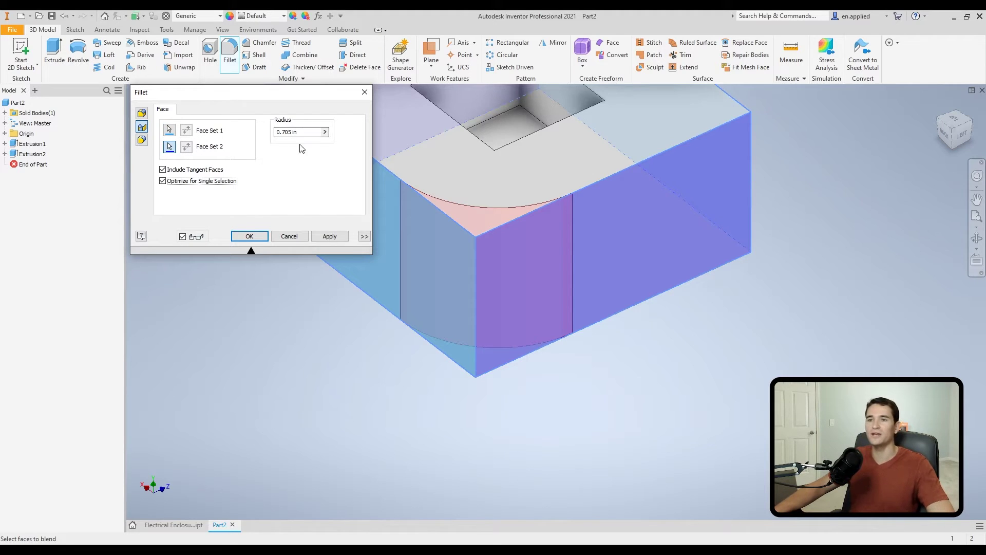
{"action": "left_click", "coordinate": [294, 236]}
Step: Start a full round fillet on the block with its back face as Side Face Set 1
{"action": "left_click", "coordinate": [236, 62]}
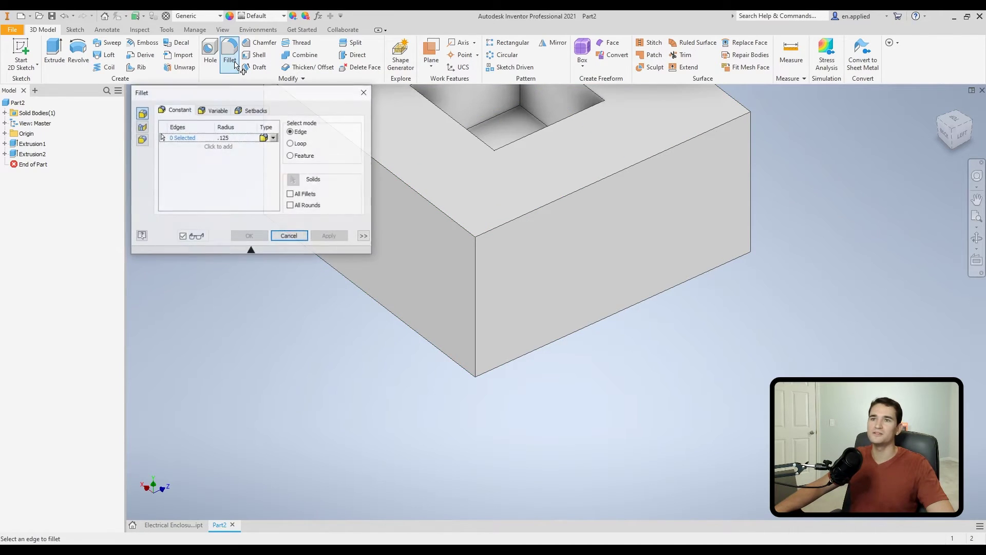
{"action": "left_click", "coordinate": [144, 140]}
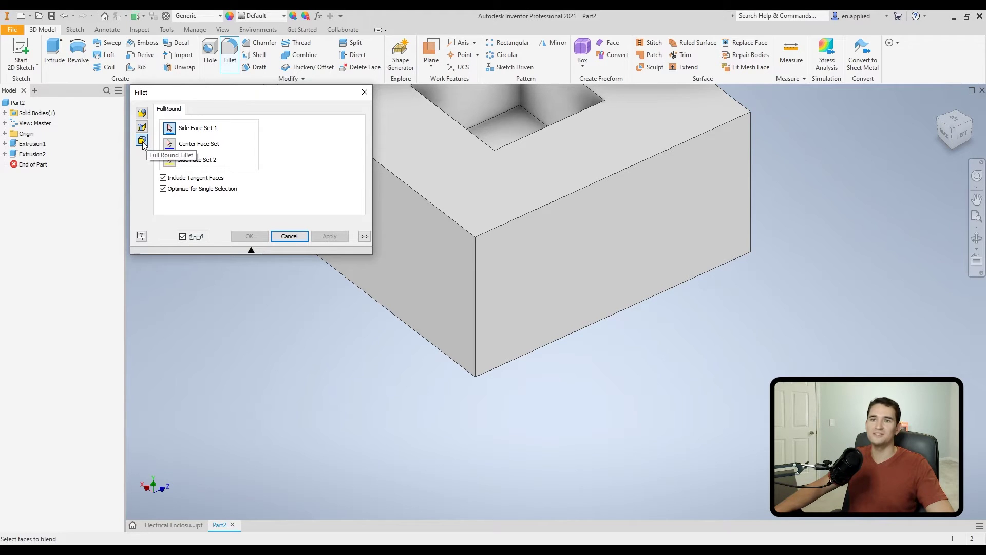
{"action": "scroll", "coordinate": [498, 267], "scroll_direction": "up", "scroll_amount": 3}
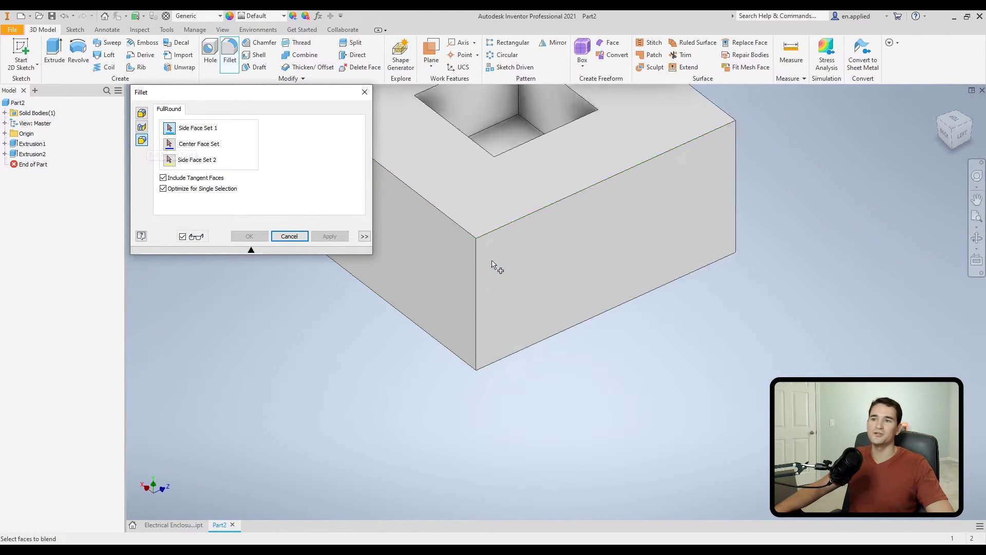
{"action": "middle_click_drag", "start_coordinate": [498, 266], "coordinate": [517, 305], "text": "shift"}
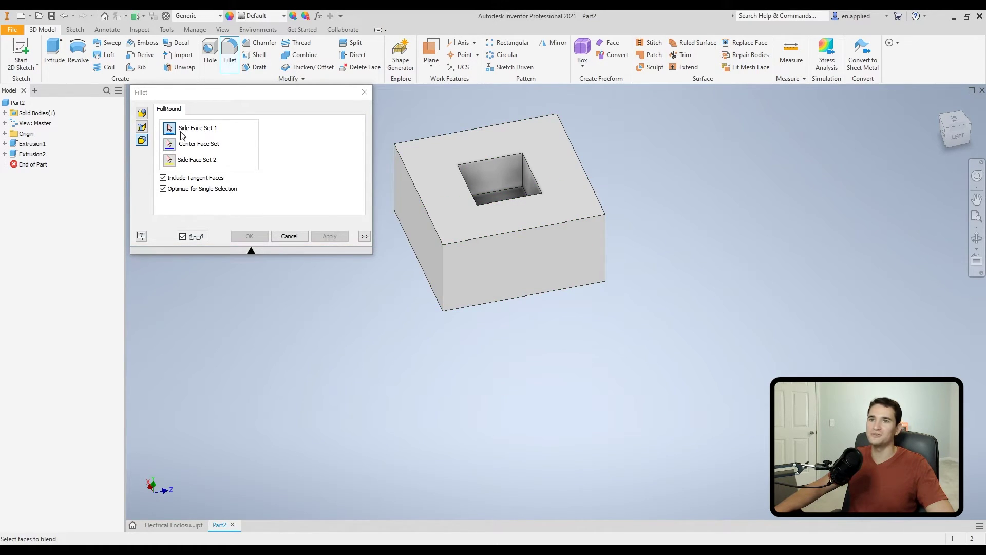
{"action": "left_click", "coordinate": [425, 242]}
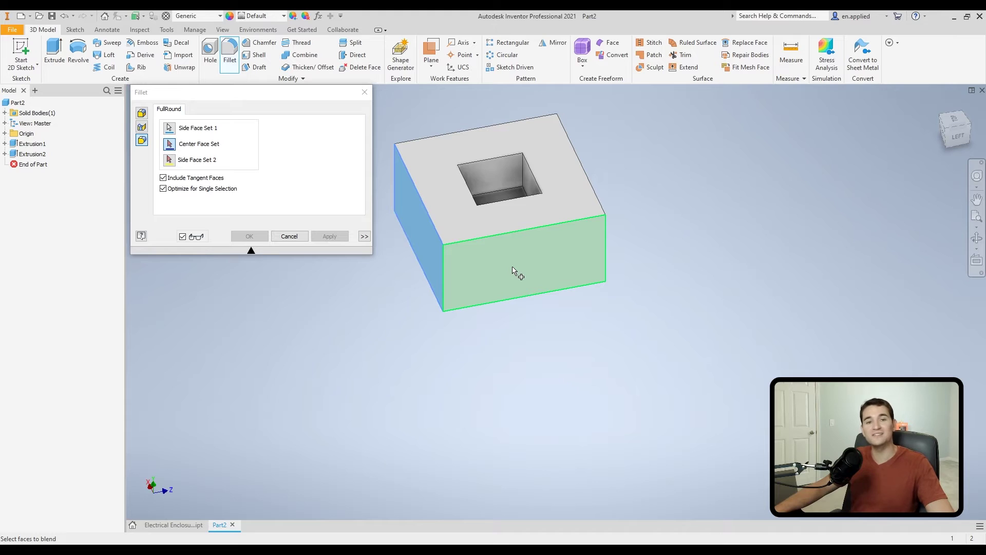
Step: Assign the block's left face to the Center Face Set and its front face to Side Face Set 2
{"action": "mouse_move", "coordinate": [531, 287]}
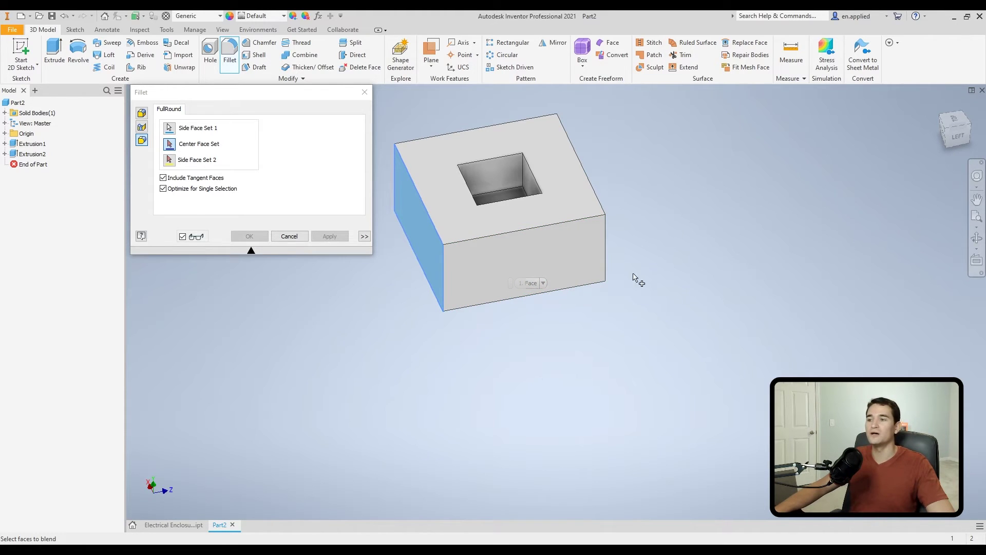
{"action": "left_click", "coordinate": [567, 244]}
{"action": "middle_click_drag", "start_coordinate": [744, 303], "coordinate": [583, 304], "text": "shift"}
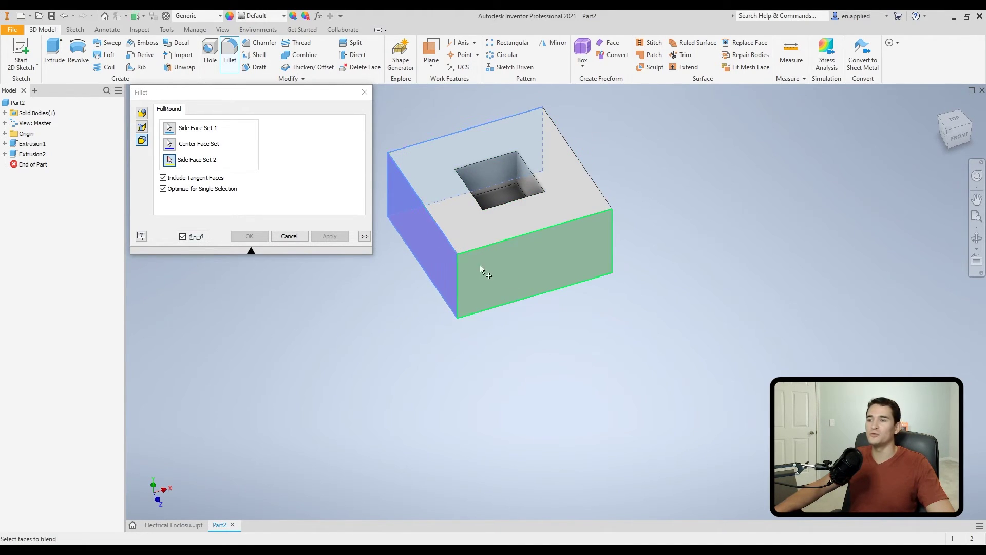
{"action": "left_click", "coordinate": [528, 255]}
{"action": "middle_click_drag", "start_coordinate": [464, 306], "coordinate": [654, 301], "text": "shift"}
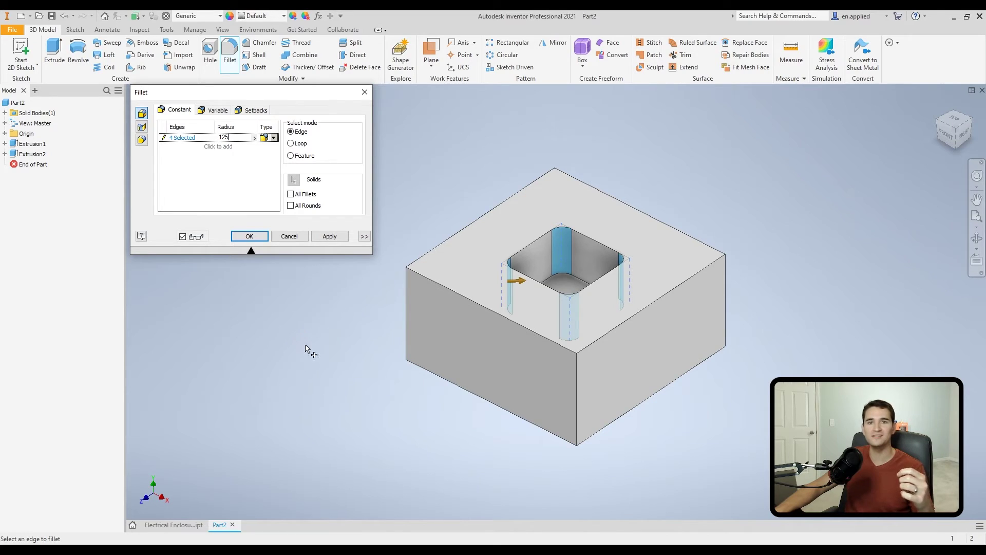
Step: Set the constant fillet radius on the square pocket's four vertical edges to .03 in
{"action": "double_click", "coordinate": [226, 137]}
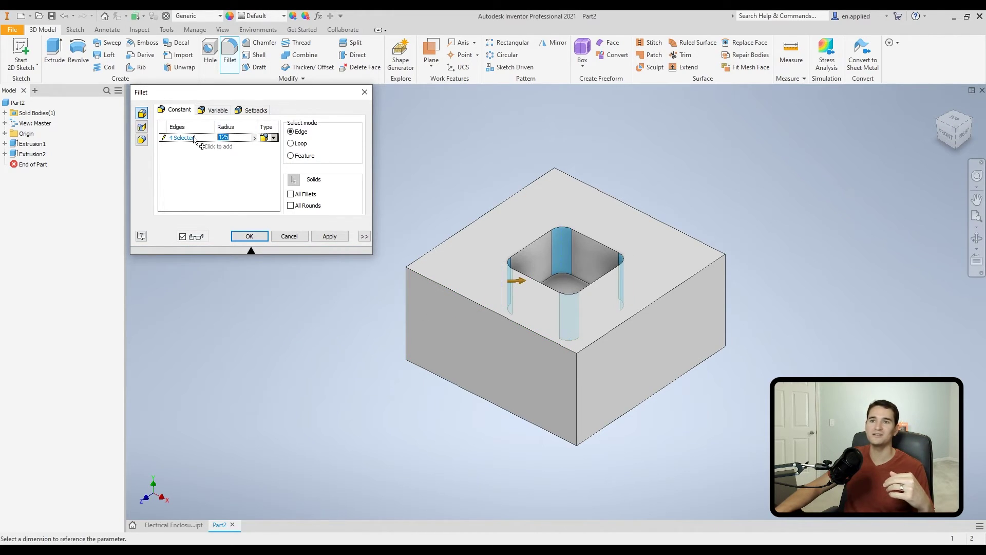
{"action": "type", "text": ".03"}
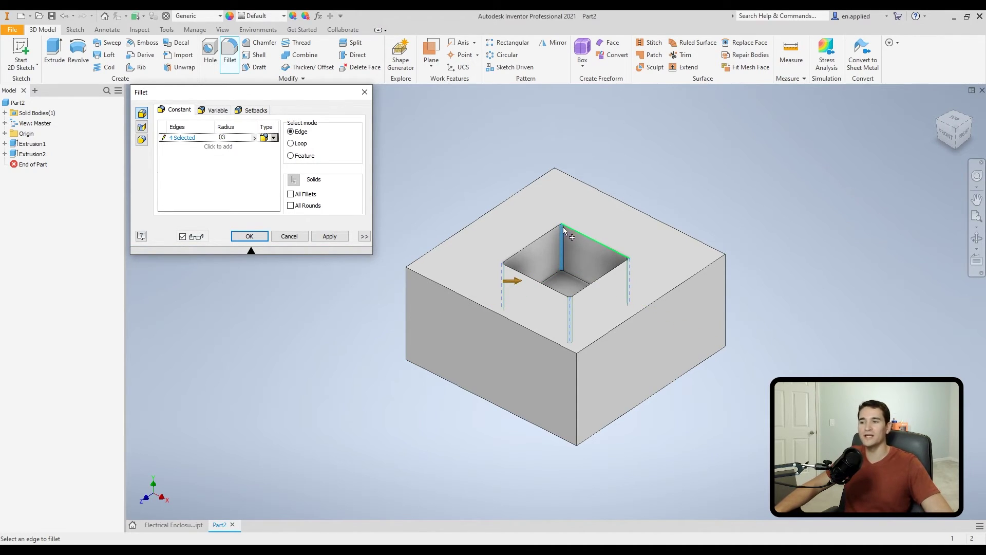
{"action": "middle_click_drag", "start_coordinate": [583, 289], "coordinate": [531, 247], "text": "shift"}
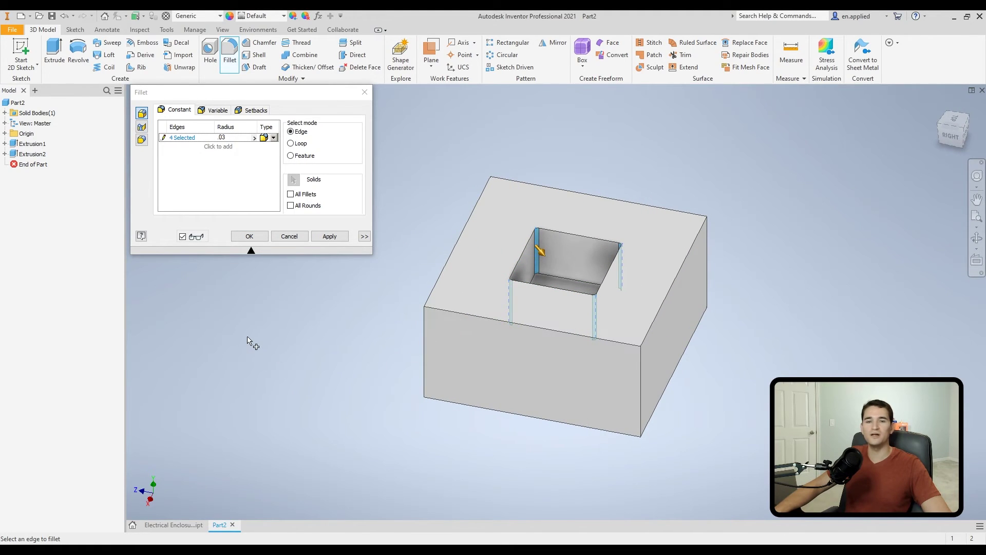
{"action": "middle_click_drag", "start_coordinate": [308, 379], "coordinate": [554, 310], "text": "shift"}
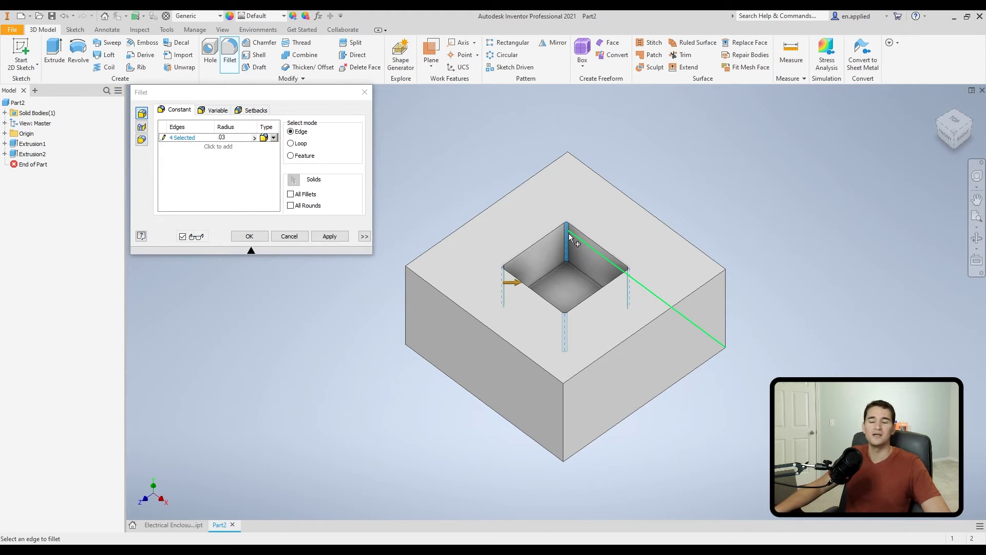
{"action": "middle_click_drag", "start_coordinate": [589, 325], "coordinate": [586, 355], "text": "shift"}
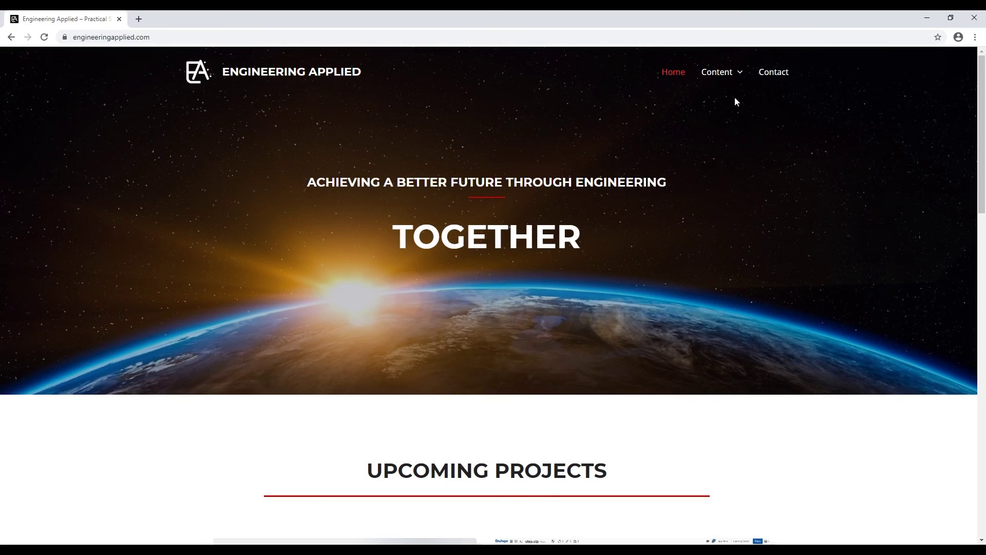
Step: In the web browser, open the Engineering Applied site's Contact page and activate the contact form's name field
{"action": "left_click", "coordinate": [764, 73]}
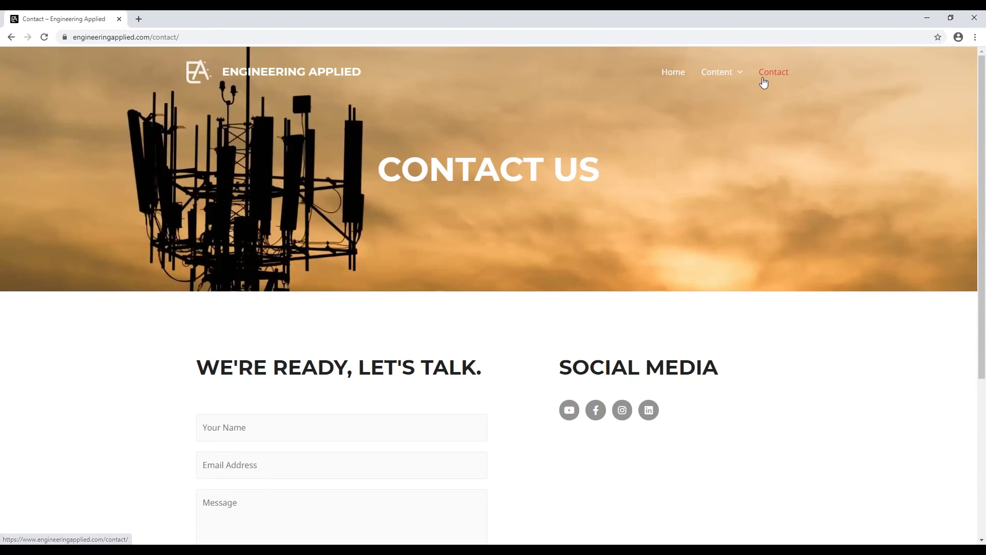
{"action": "scroll", "coordinate": [558, 247], "scroll_direction": "down", "scroll_amount": 1}
{"action": "scroll", "coordinate": [558, 248], "scroll_direction": "down", "scroll_amount": 1}
{"action": "left_click", "coordinate": [307, 339]}
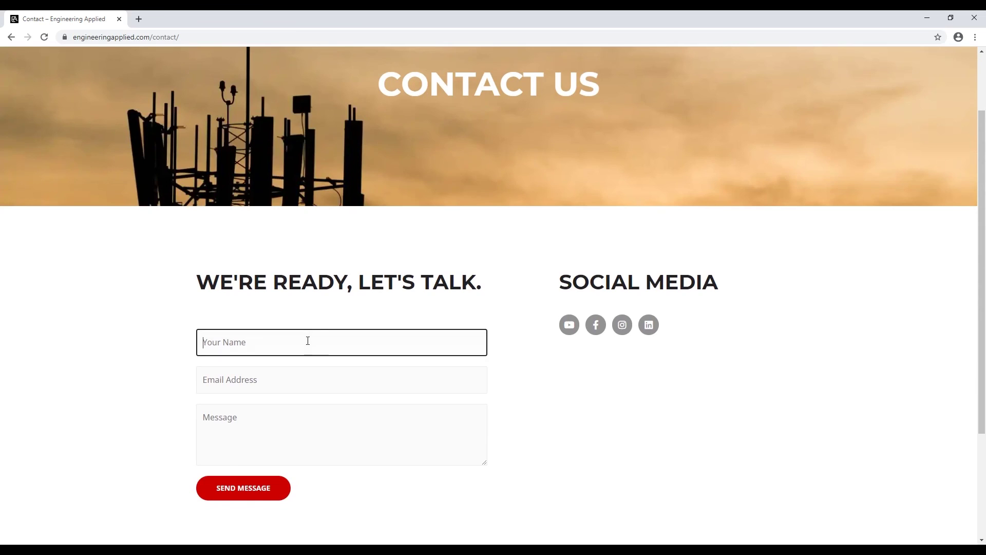